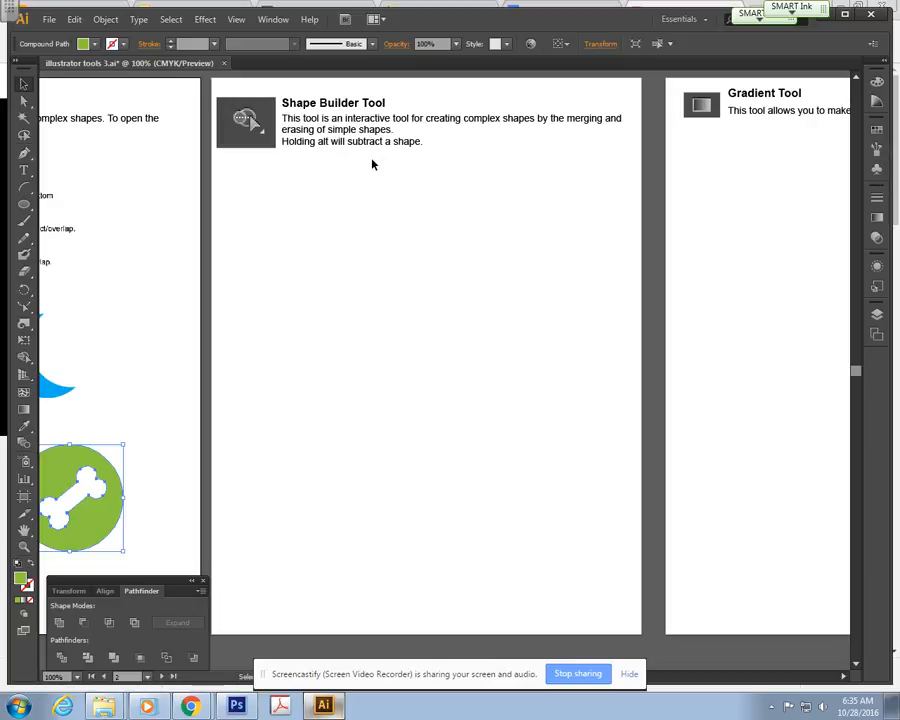
Move the Pathfinder panel away from the artwork and deselect the green bone emblem.
key("space")
left_click_drag(340, 294, 395, 342)
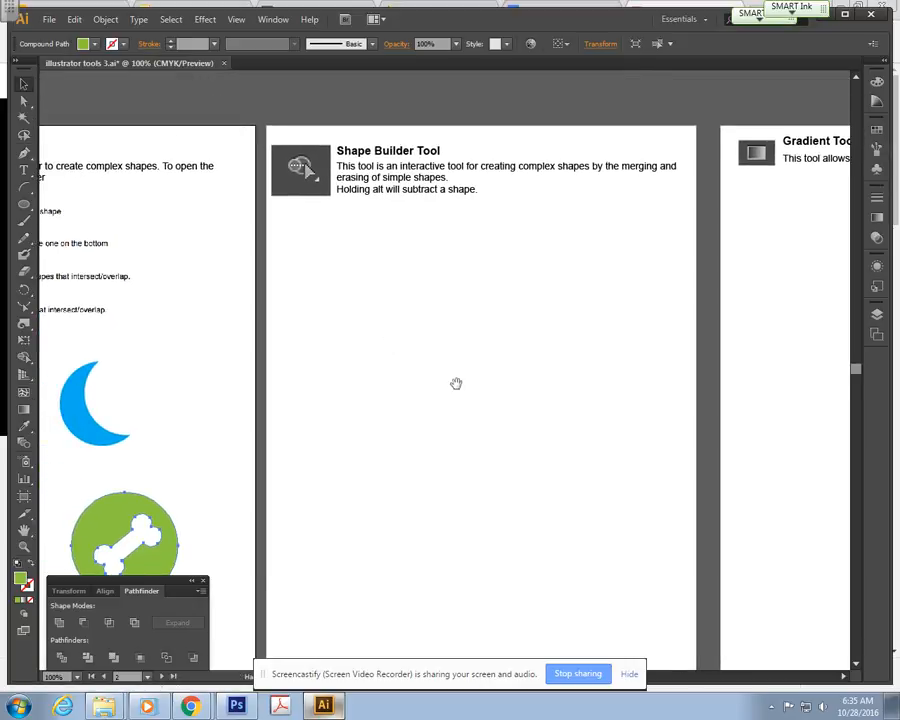
left_click_drag(442, 376, 444, 331)
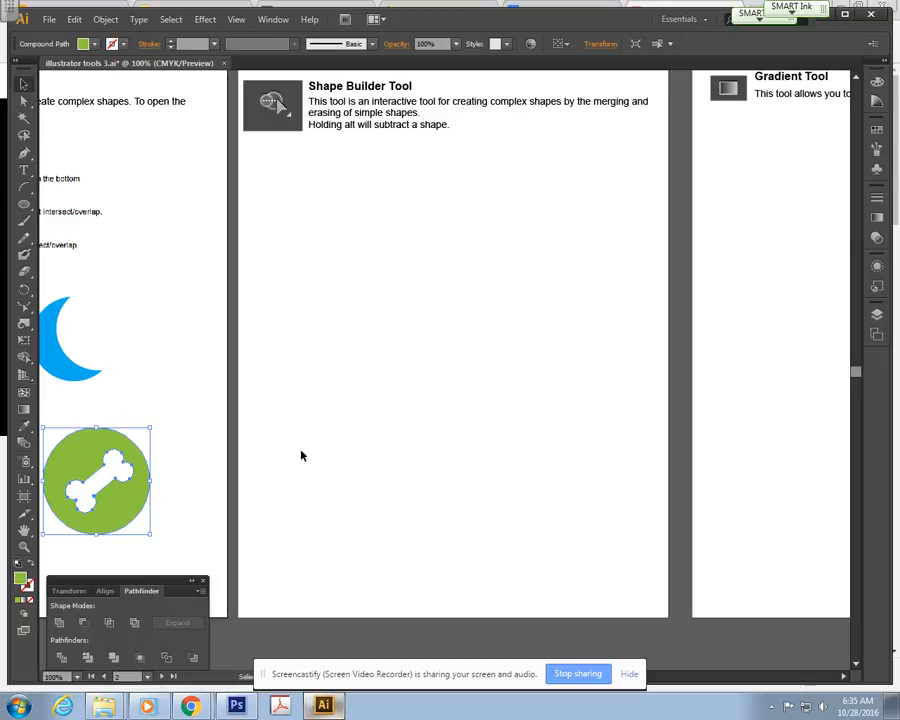
mouse_move(146, 579)
left_mouse_down()
mouse_move(234, 328)
mouse_move(789, 523)
mouse_move(829, 454)
mouse_move(371, 532)
mouse_move(156, 587)
left_mouse_up()
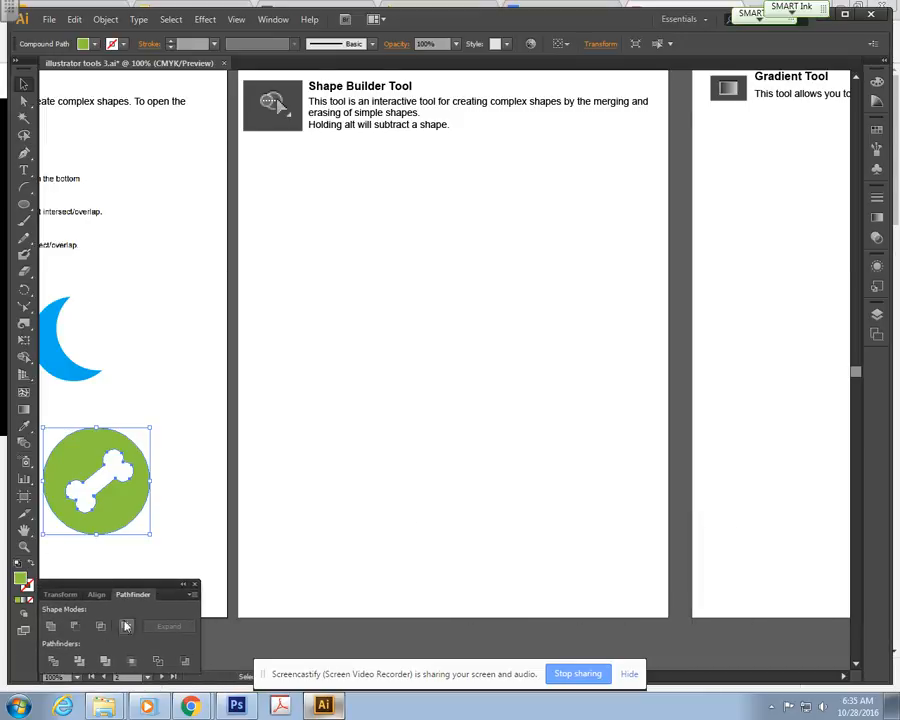
left_click(502, 442)
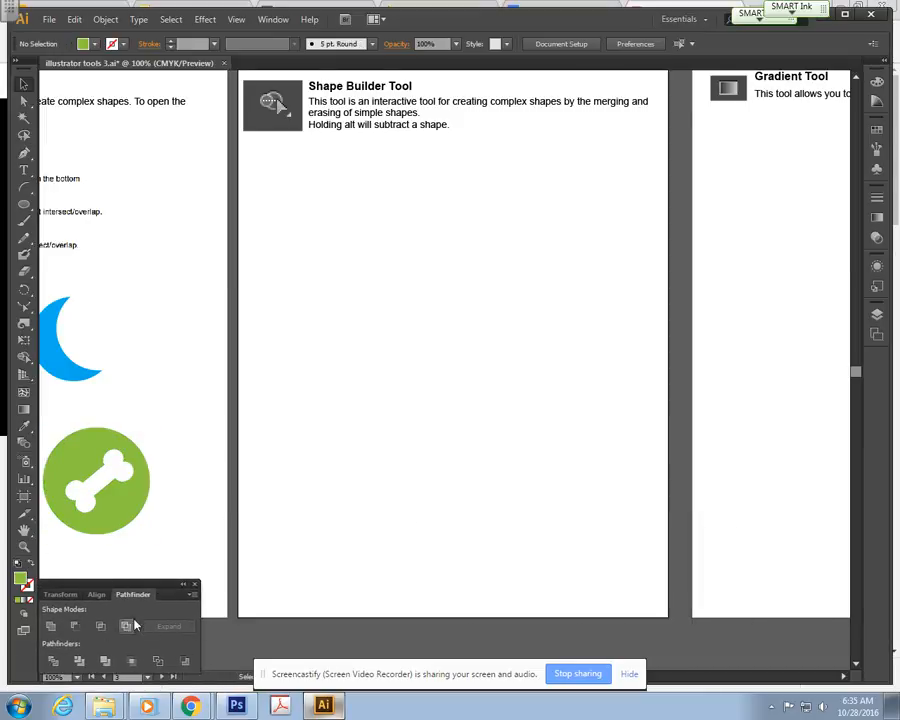
key("space")
left_click_drag(412, 271, 380, 279)
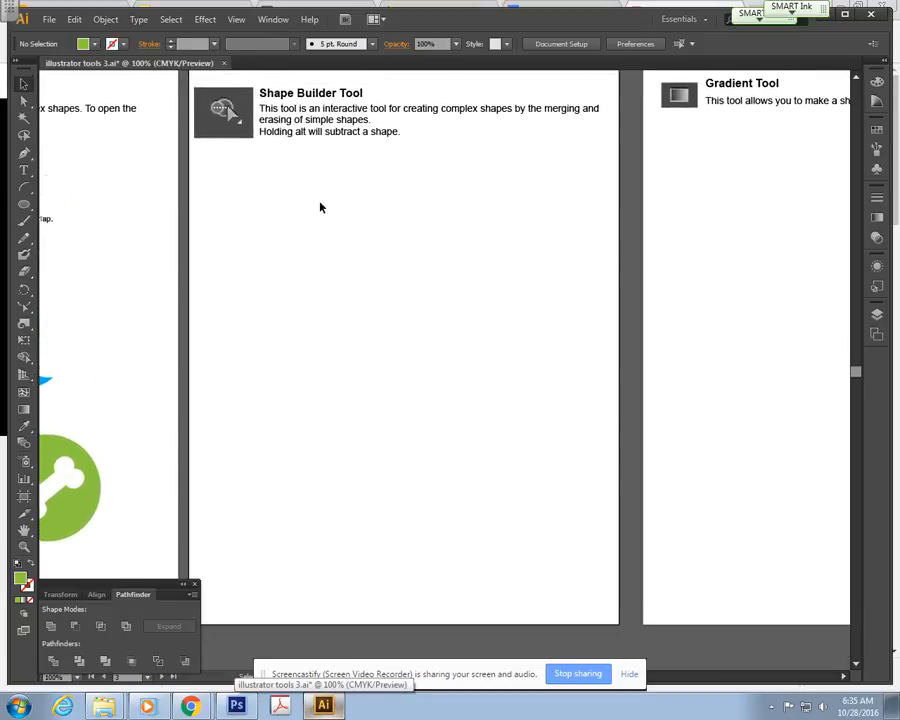
Choose the Ellipse tool and set the fill to light blue A4EAFF in the Color Picker.
left_click(26, 206)
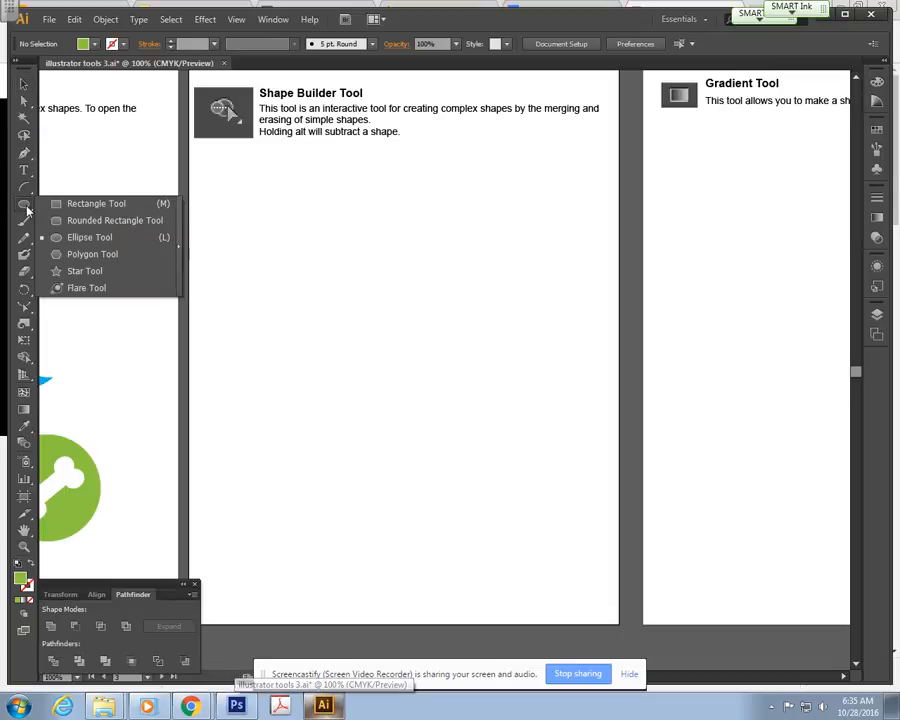
left_click(90, 237)
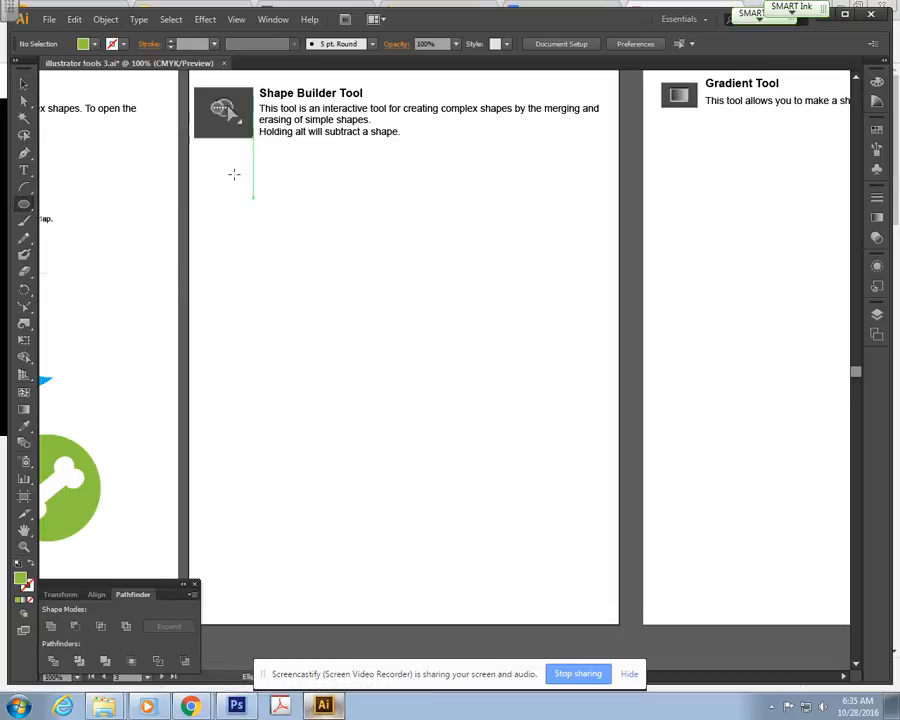
left_click(96, 45)
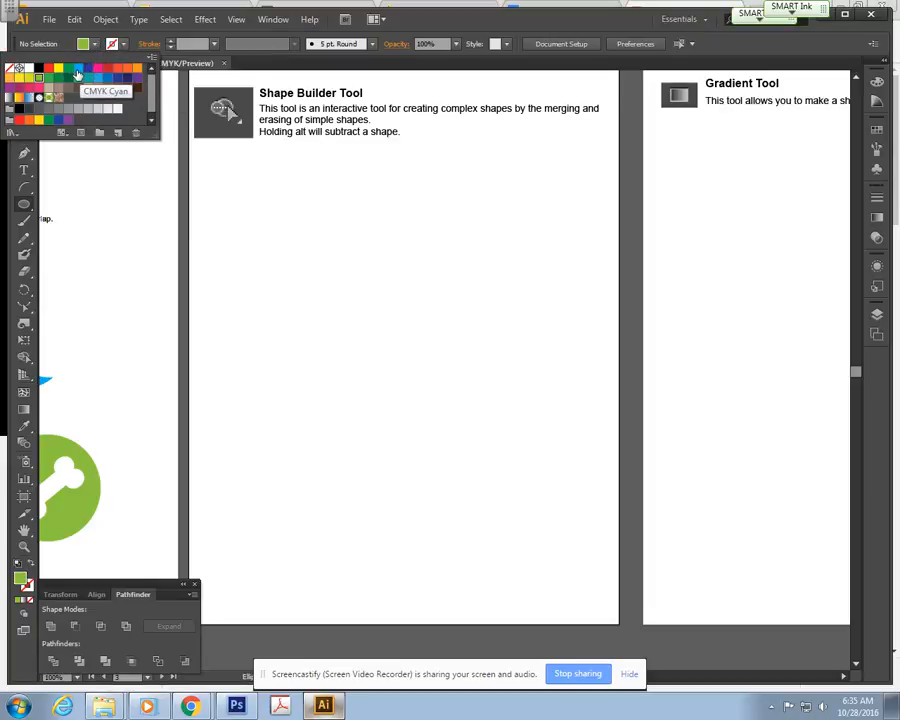
left_click(77, 72)
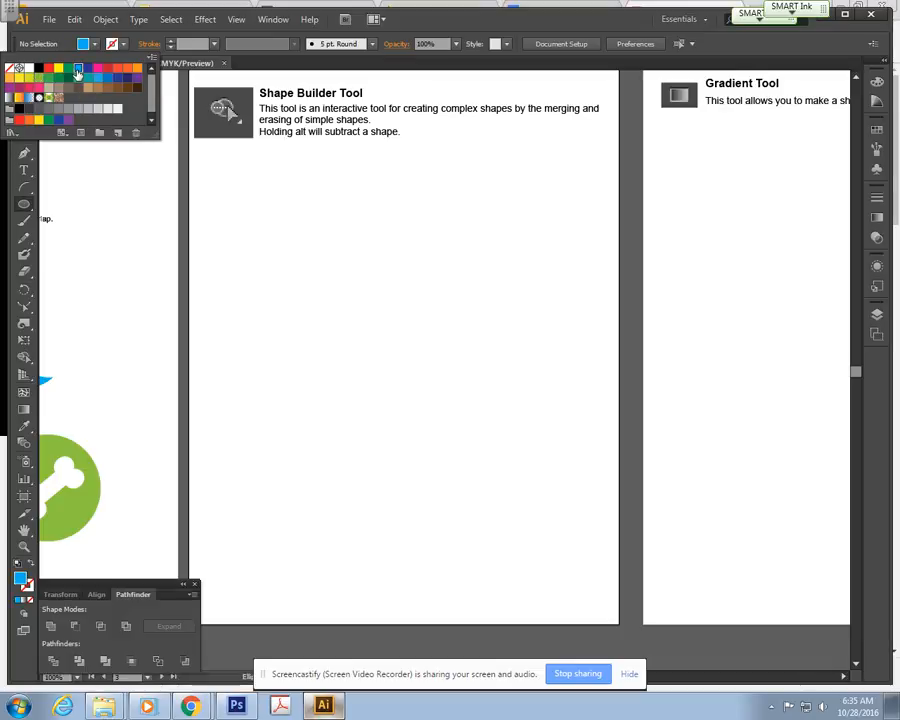
left_click(20, 580)
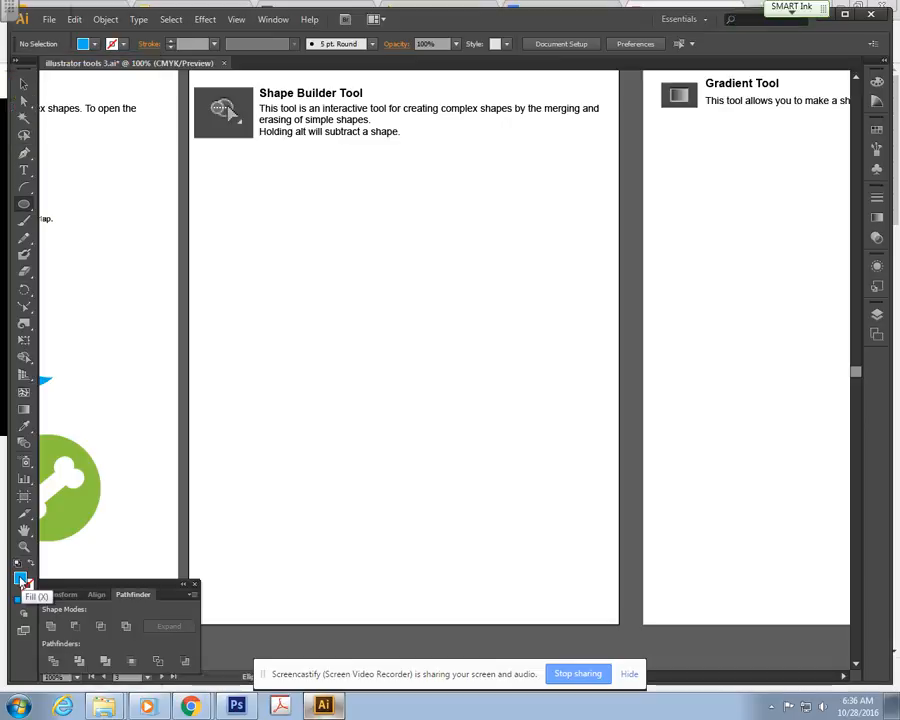
double_click(20, 580)
mouse_move(371, 263)
left_mouse_down()
mouse_move(336, 252)
mouse_move(358, 281)
mouse_move(329, 253)
left_mouse_up()
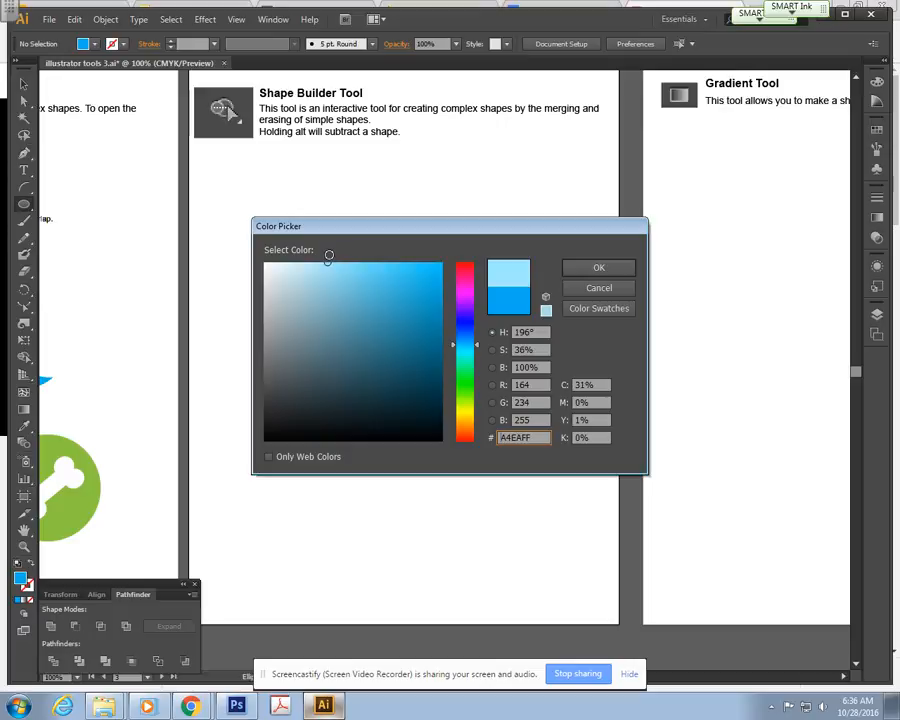
left_click(599, 267)
Draw four overlapping circles of differing sizes in an arched row below the Shape Builder description, forming a cloud outline.
left_click_drag(259, 279, 312, 330)
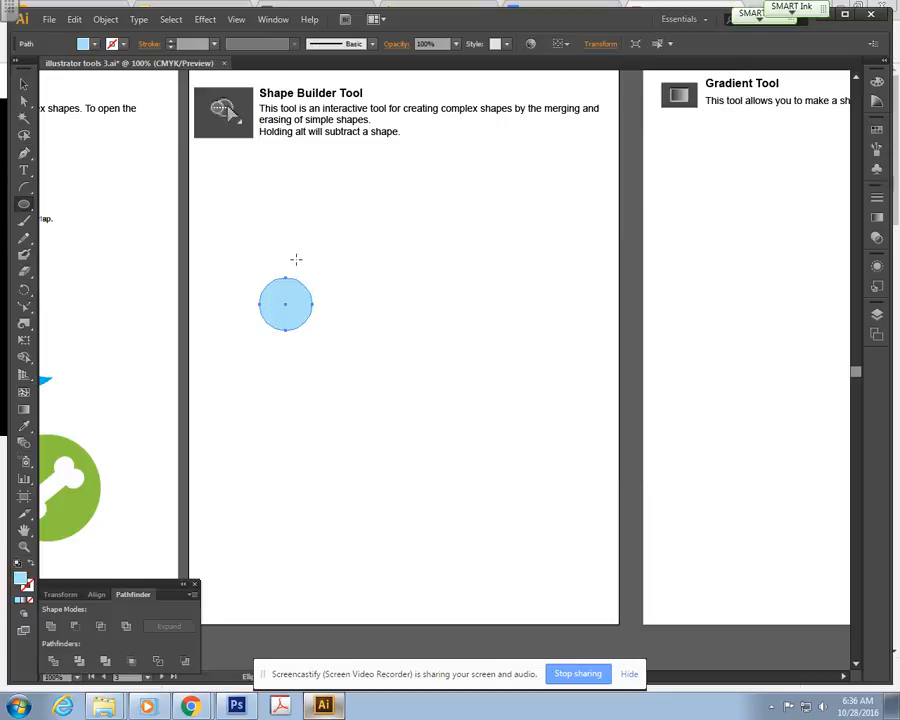
left_click_drag(298, 260, 351, 313)
left_click_drag(336, 247, 423, 341)
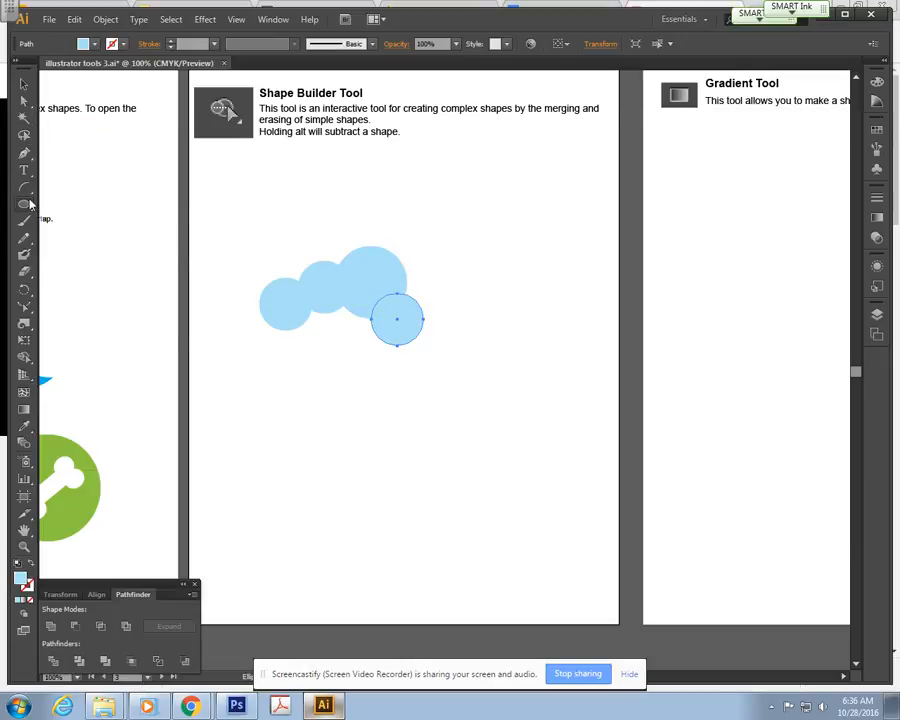
Draw a straight line with the Line Segment tool joining the bottoms of the two outermost circles.
left_click_drag(24, 188, 43, 192)
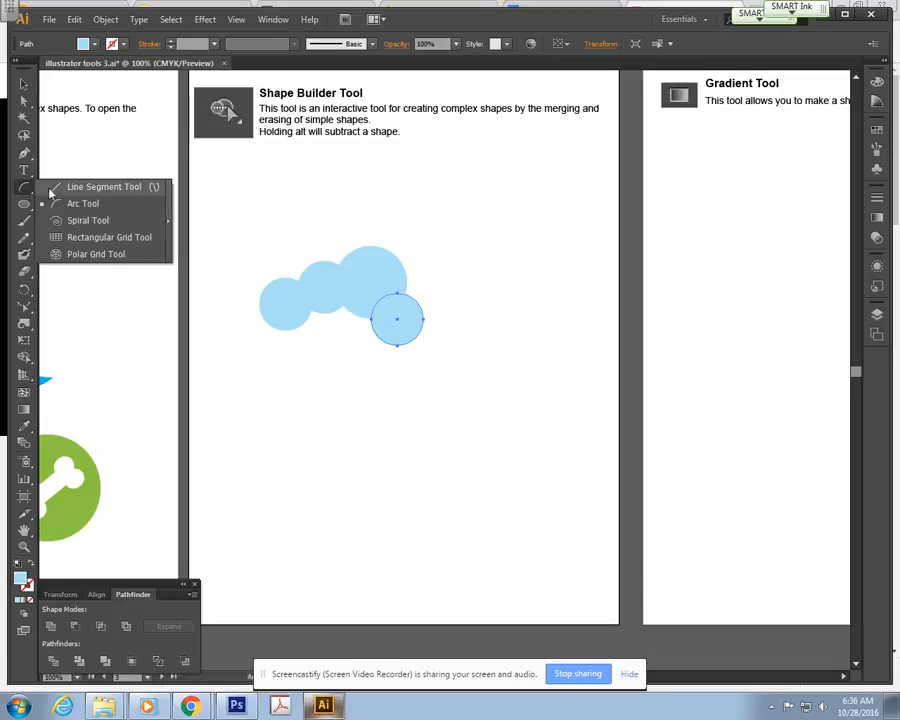
left_click_drag(97, 193, 97, 190)
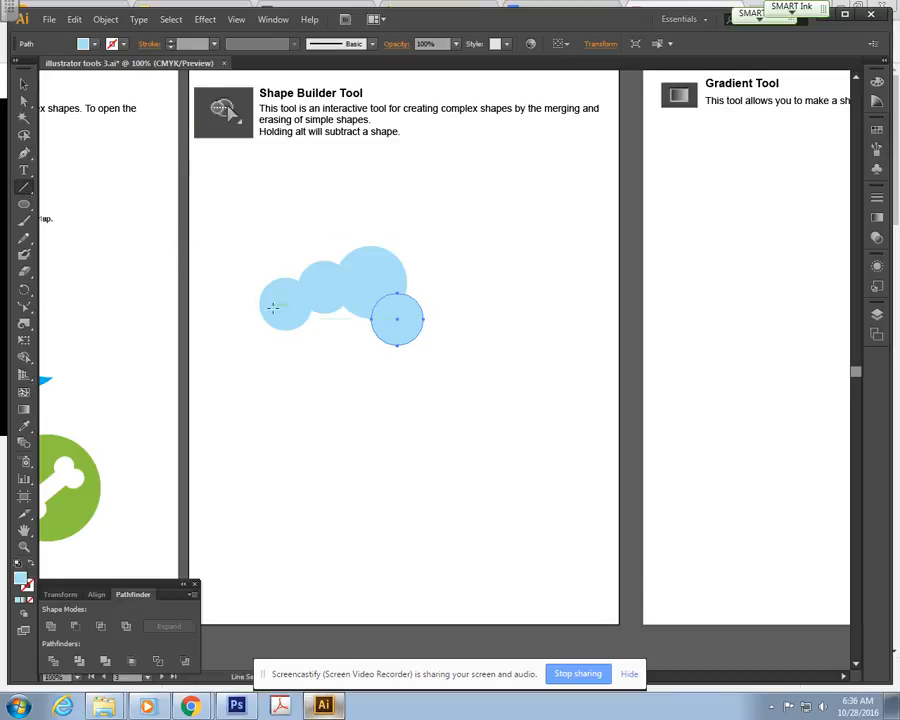
left_click_drag(280, 328, 398, 345)
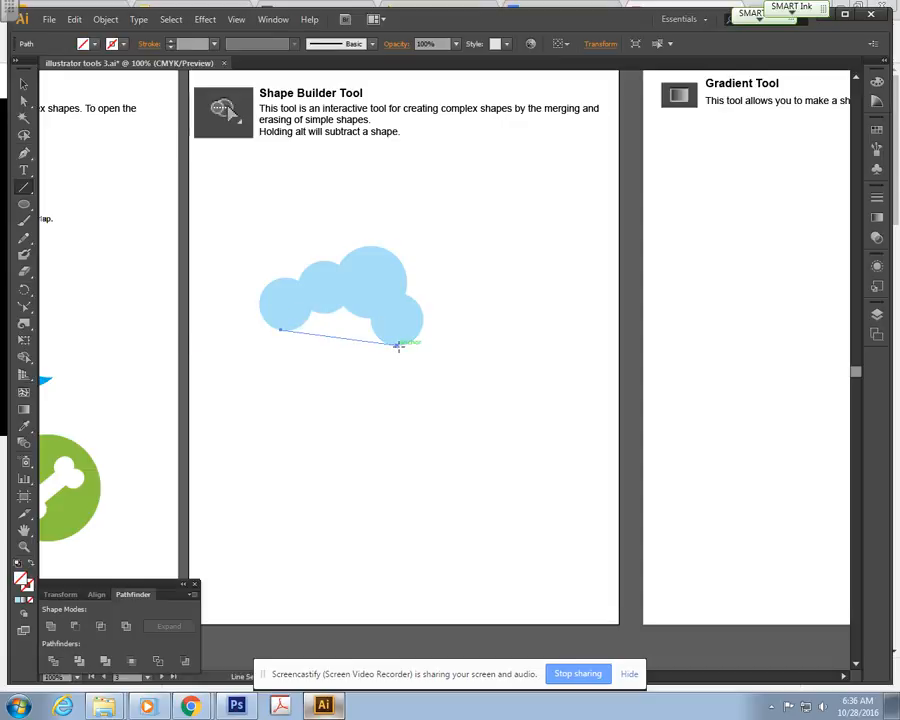
Pick a slightly deeper light blue fill for the line in the Color Picker.
left_click(124, 46)
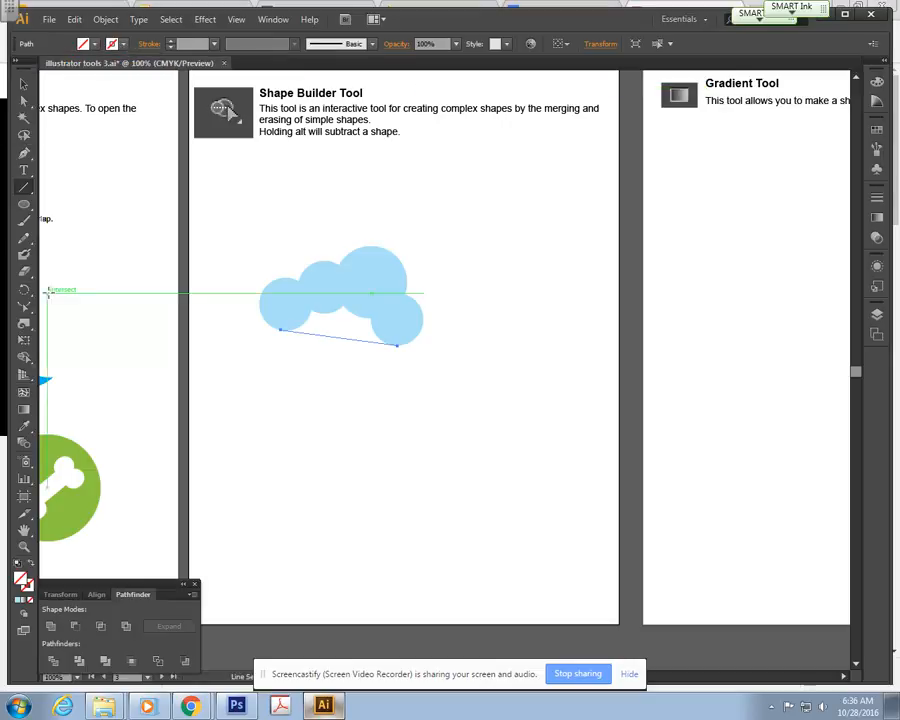
double_click(24, 584)
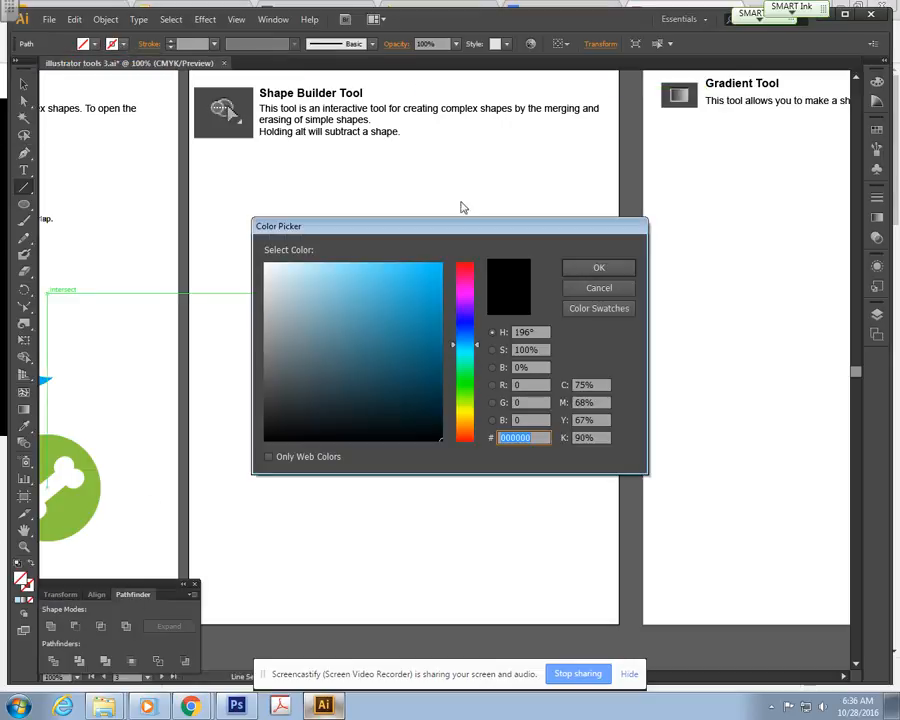
left_click_drag(461, 236, 411, 362)
left_click_drag(310, 410, 291, 388)
left_click(573, 394)
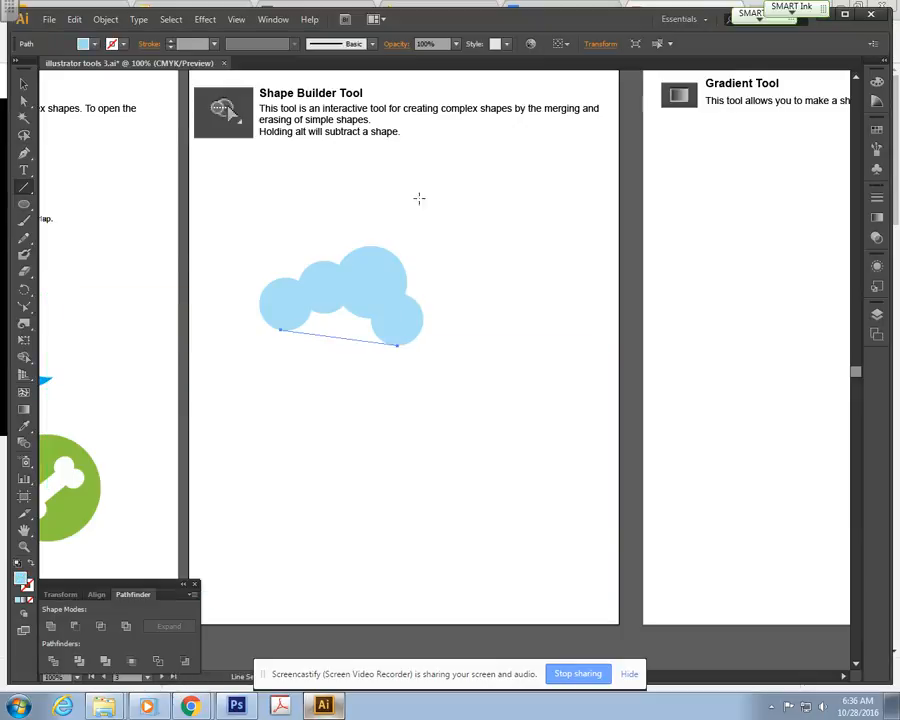
left_click(24, 84)
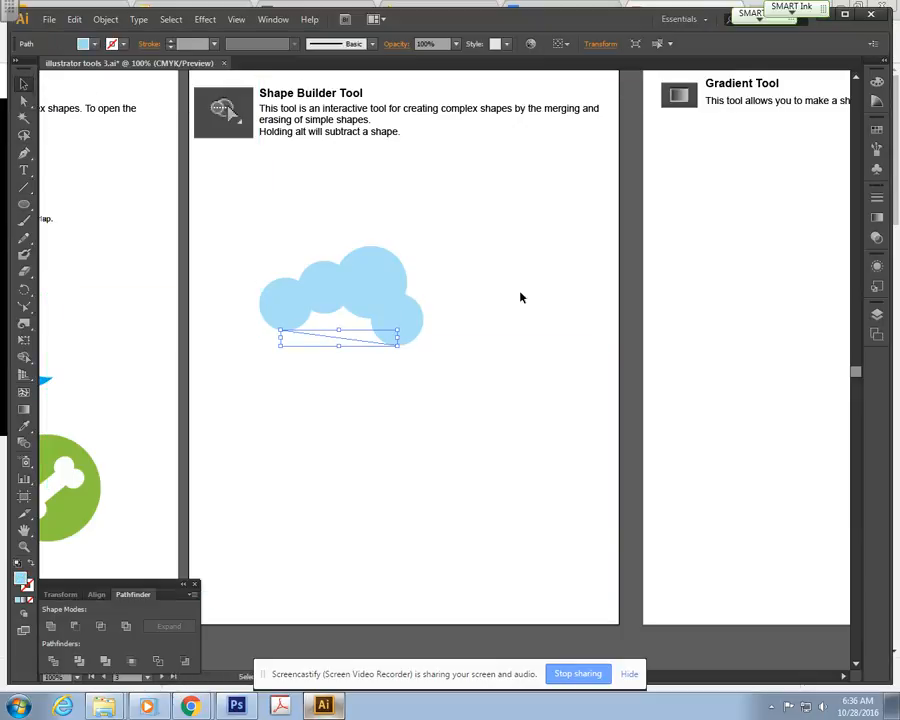
Select the four circles and the line, and merge them with the enclosed gap into one cloud using the Shape Builder tool.
left_click(22, 362)
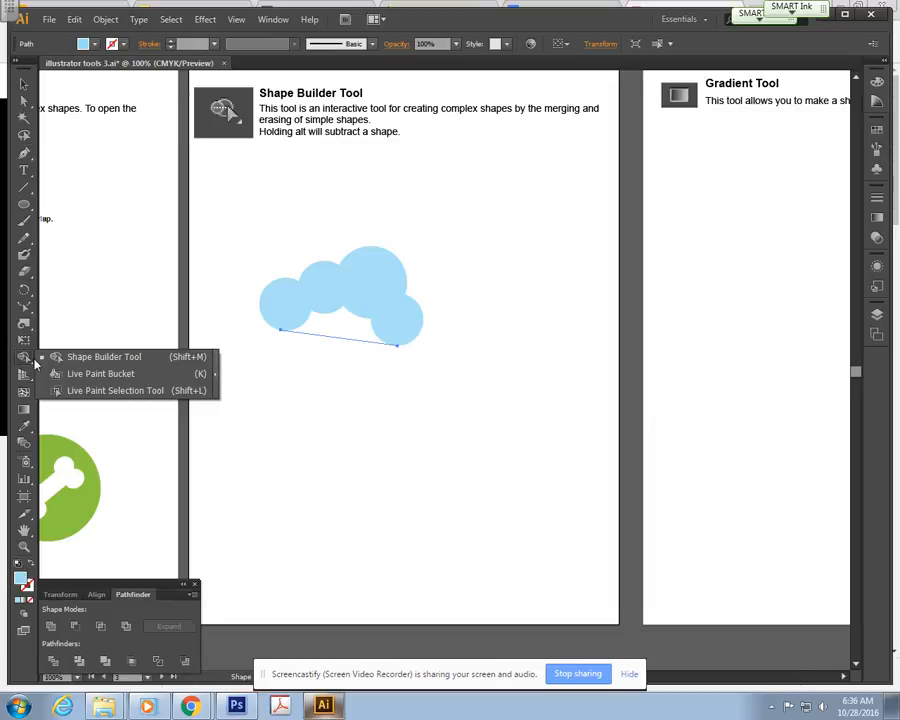
left_click(183, 362)
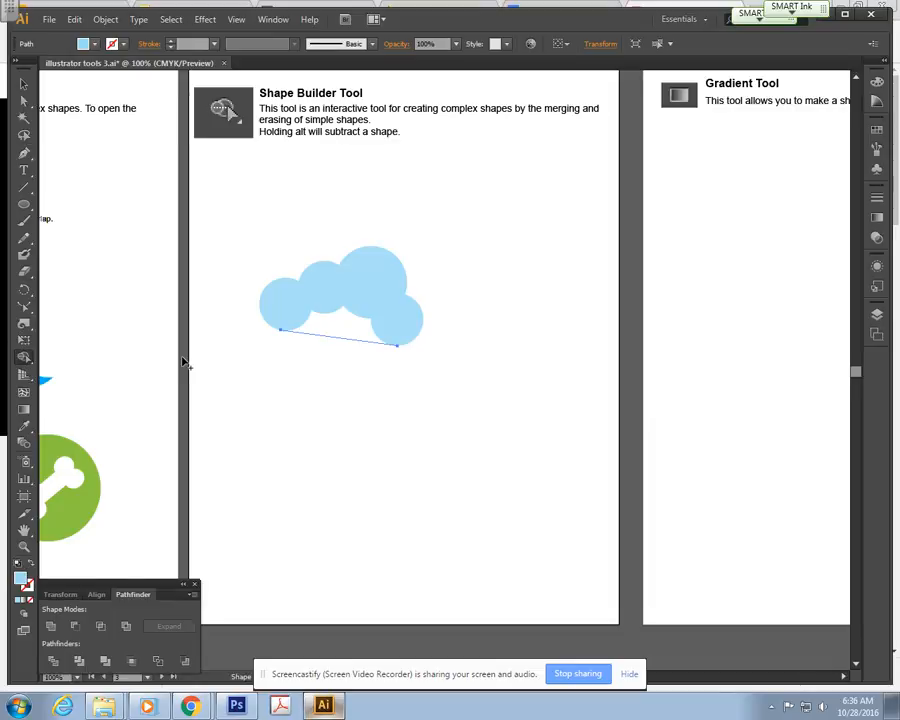
left_click(24, 84)
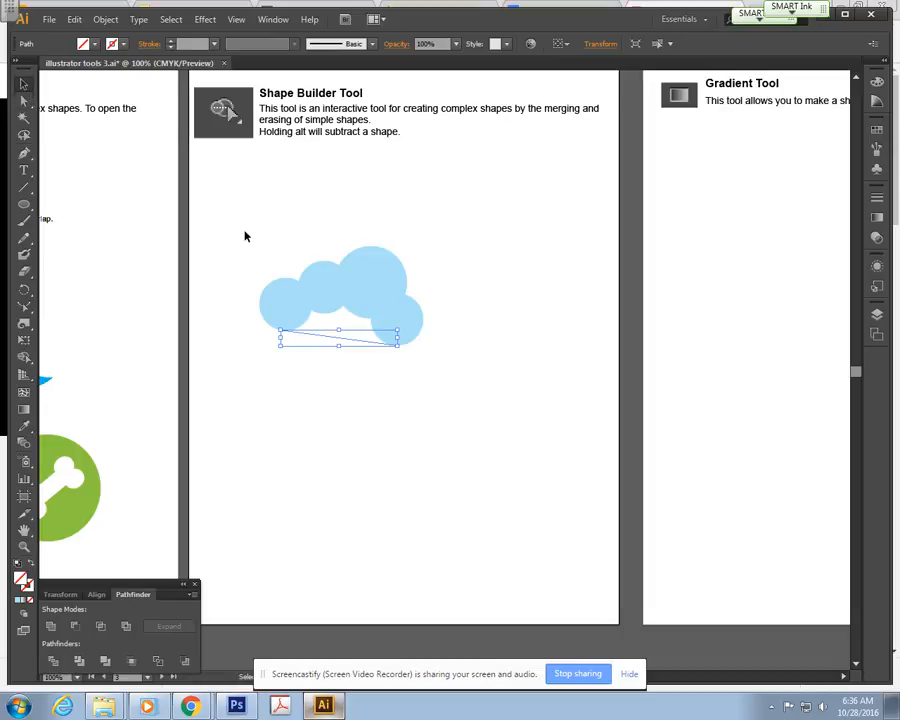
left_click_drag(266, 250, 451, 373)
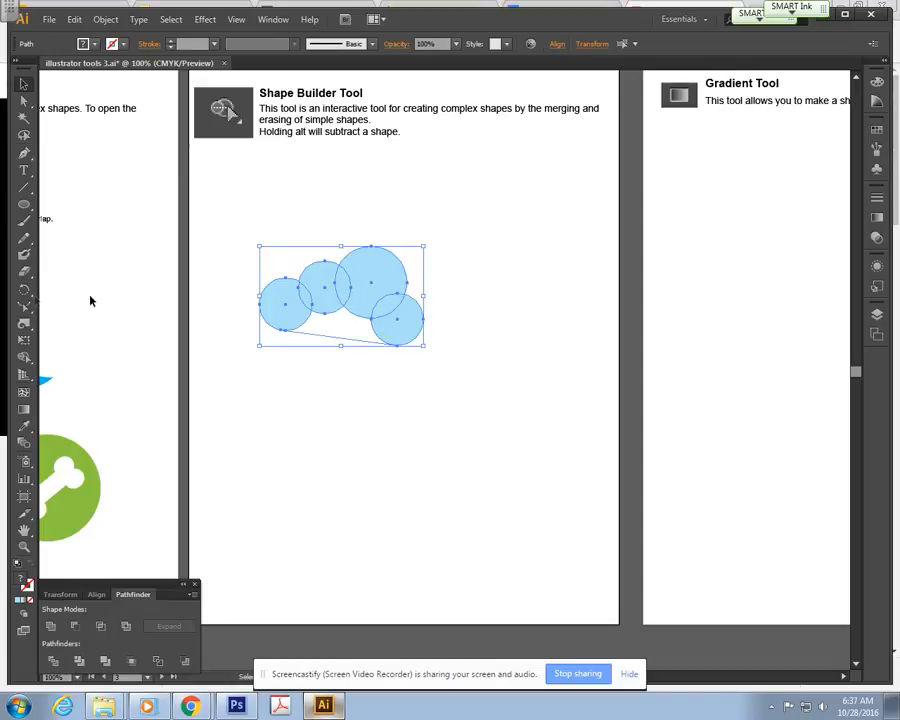
left_click(24, 357)
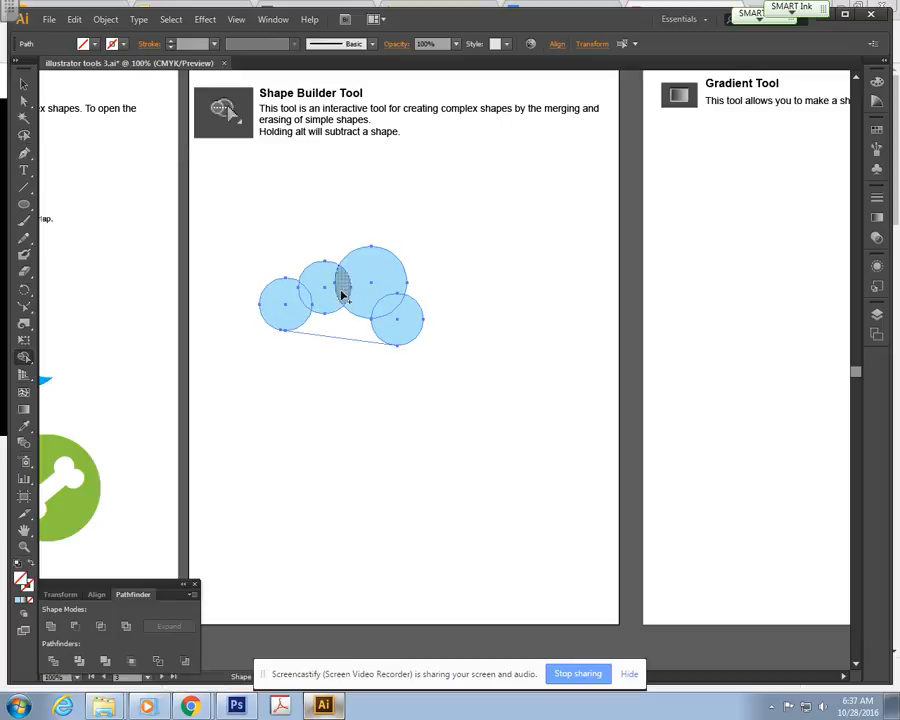
mouse_move(277, 316)
left_mouse_down()
mouse_move(370, 292)
mouse_move(404, 313)
mouse_move(392, 292)
left_mouse_up()
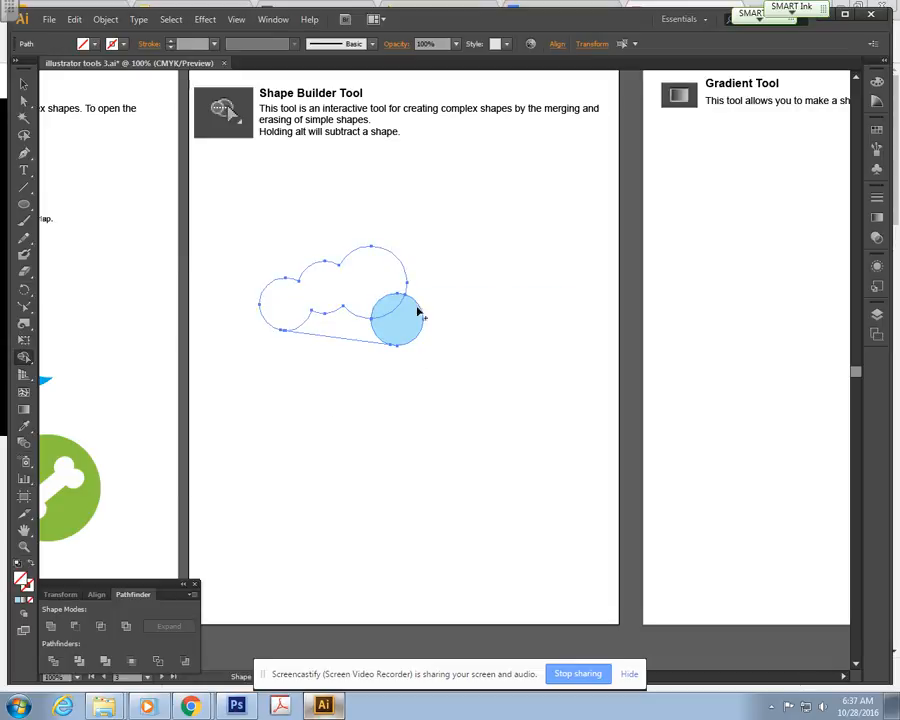
mouse_move(410, 330)
left_mouse_down()
mouse_move(374, 294)
mouse_move(357, 293)
left_mouse_up()
left_click_drag(403, 326, 317, 325)
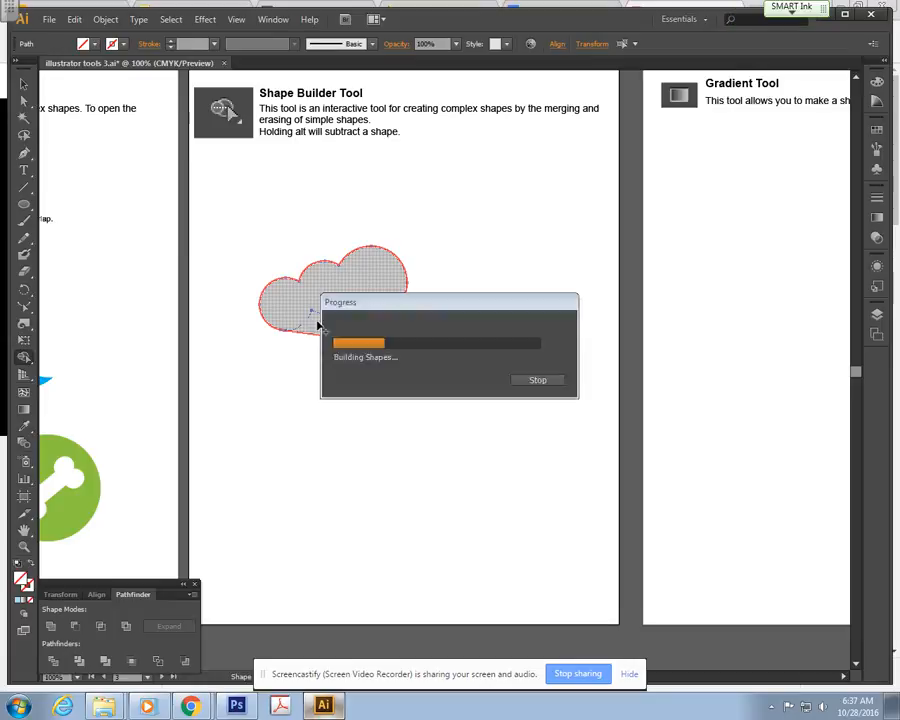
Fill the merged cloud with light blue and rotate it slightly counterclockwise so its base is nearly level.
left_click(24, 84)
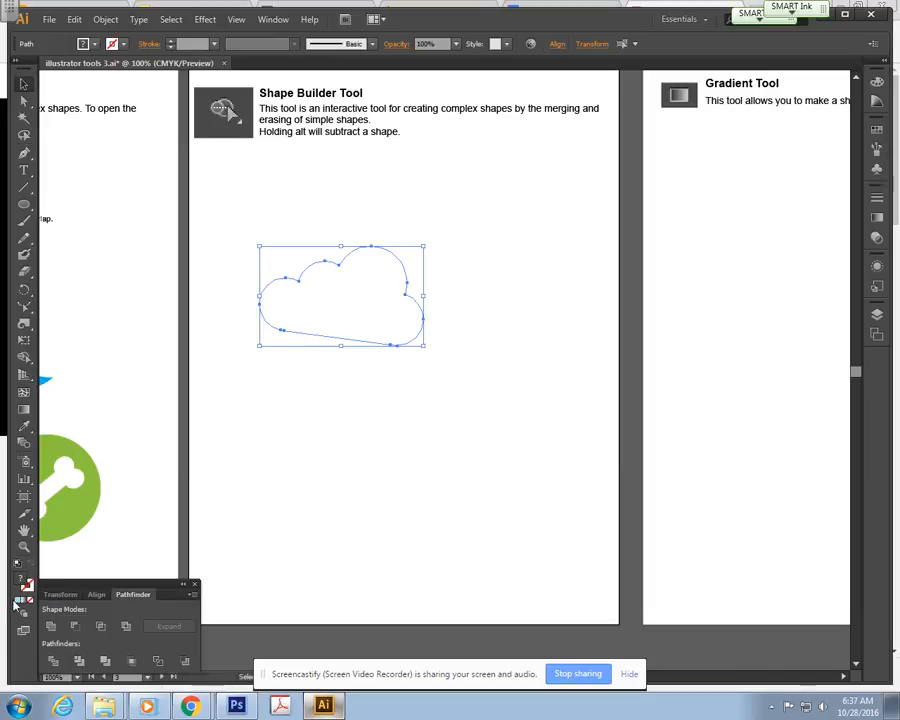
left_click(18, 604)
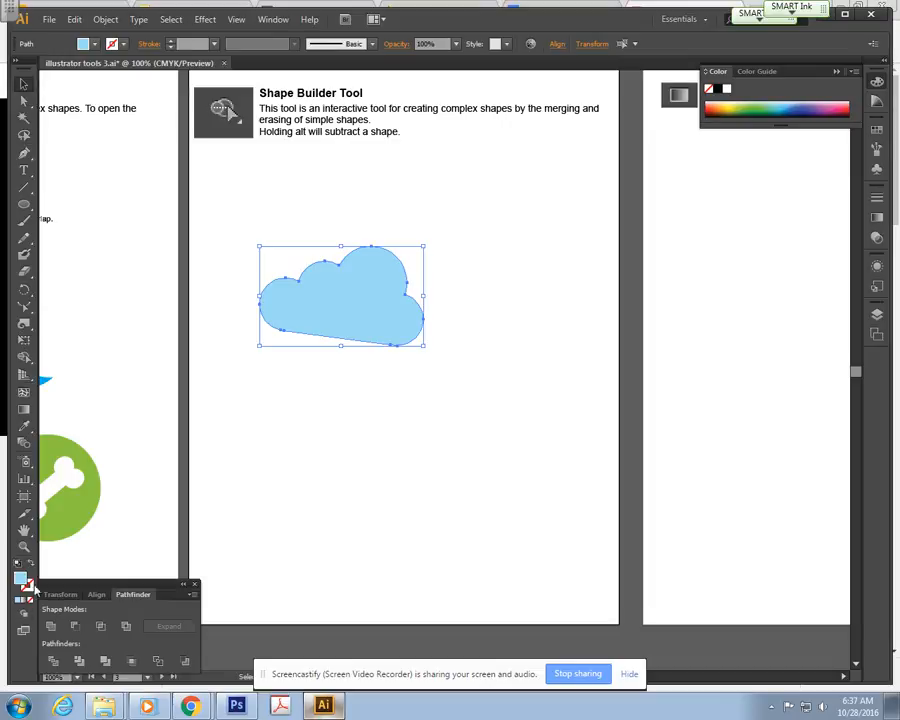
mouse_move(430, 240)
left_mouse_down()
mouse_move(407, 216)
mouse_move(418, 238)
left_mouse_up()
left_click(462, 288)
Move the cloud closer to the Shape Builder description and toward the artboard's left edge.
left_click_drag(372, 310, 345, 292)
left_click(438, 279)
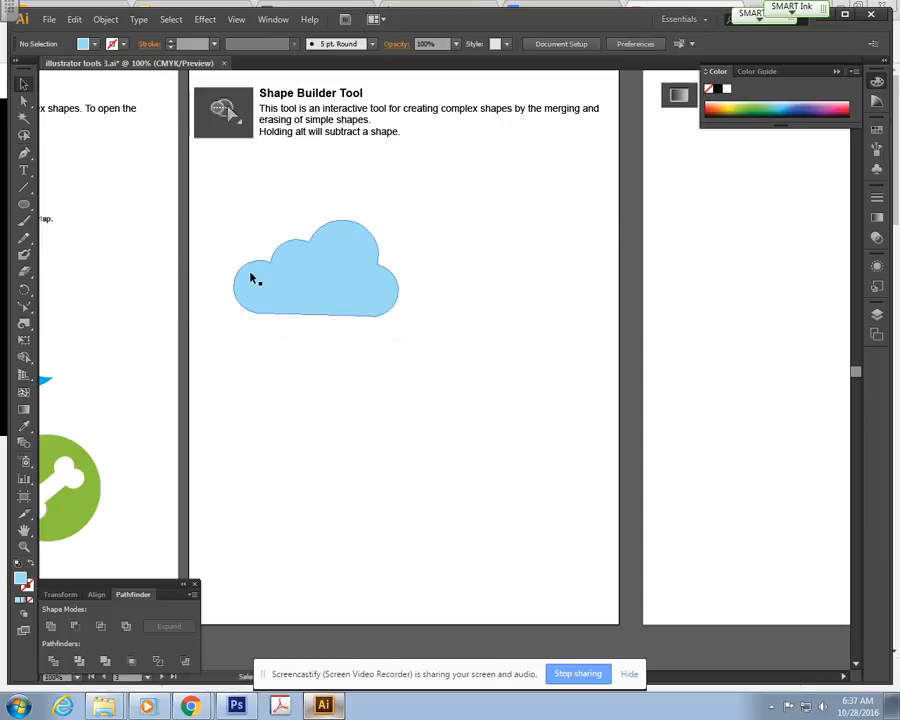
left_click_drag(360, 250, 350, 237)
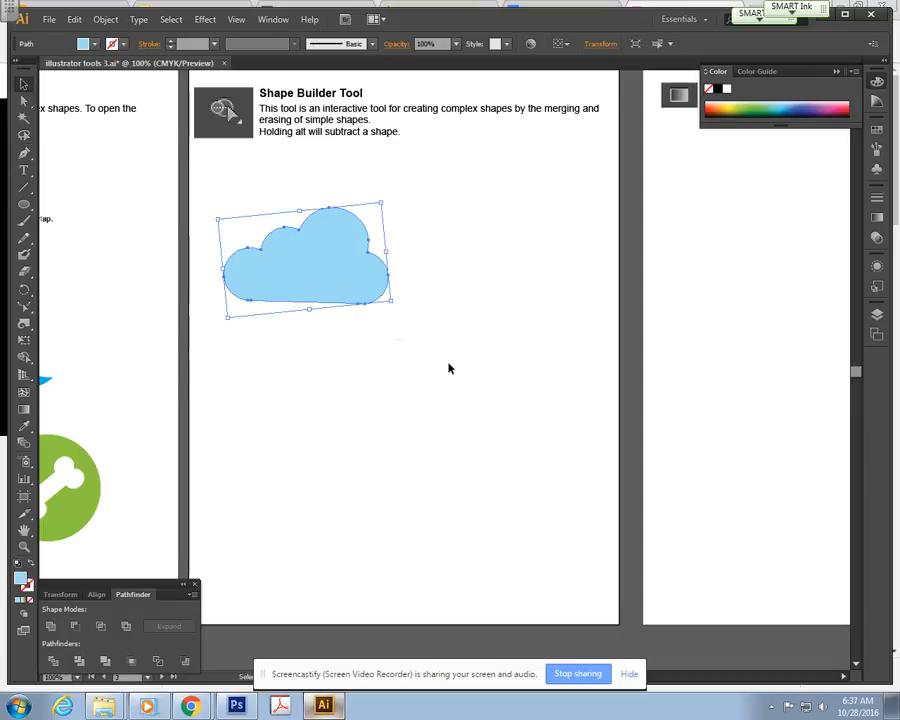
Draw a circle in the lower right area of the Shape Builder artboard and give it a white fill.
left_click(464, 432)
key("h")
left_click_drag(464, 432, 393, 316)
left_click_drag(485, 218, 435, 322)
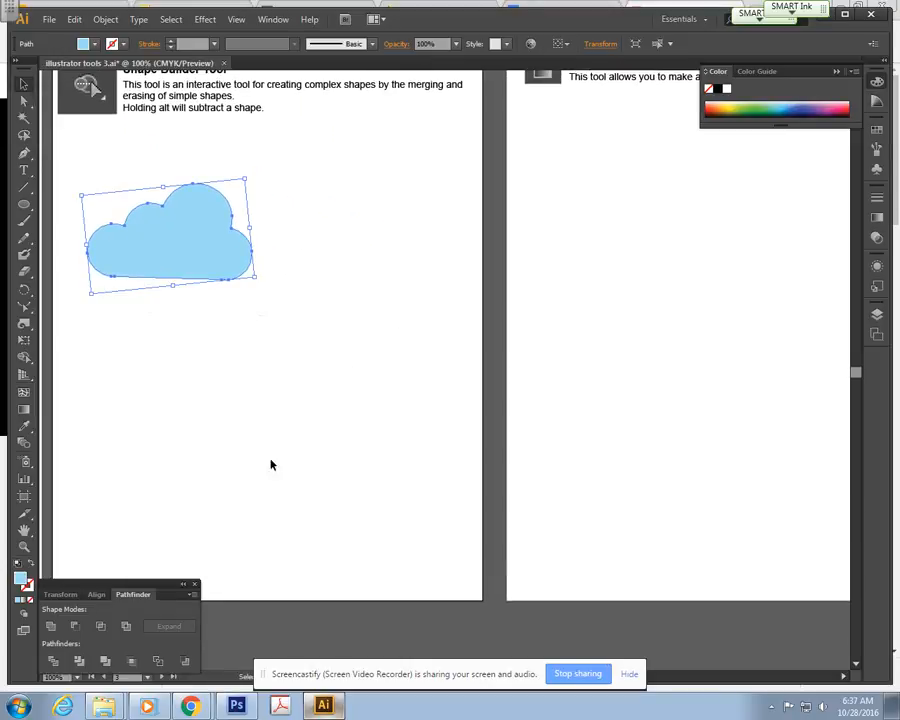
left_click(24, 206)
left_click_drag(318, 433, 412, 526)
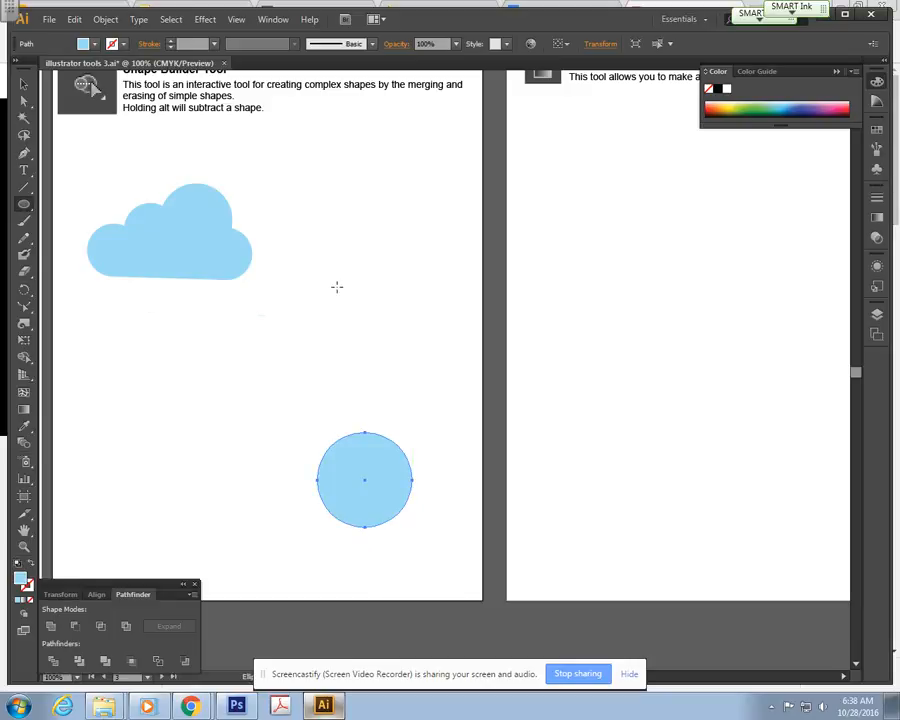
left_click(96, 45)
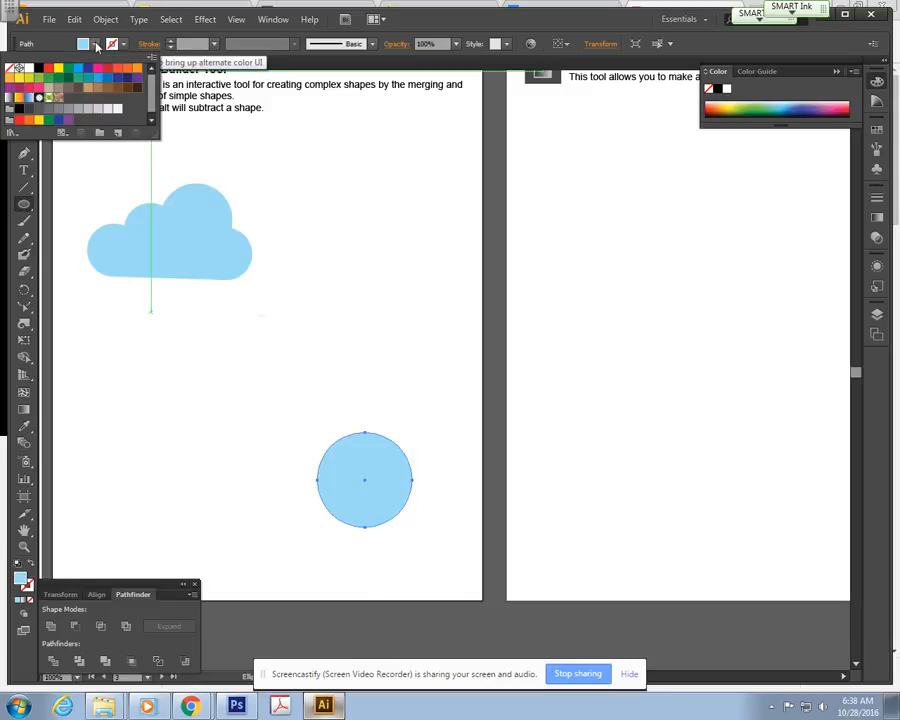
left_click(18, 67)
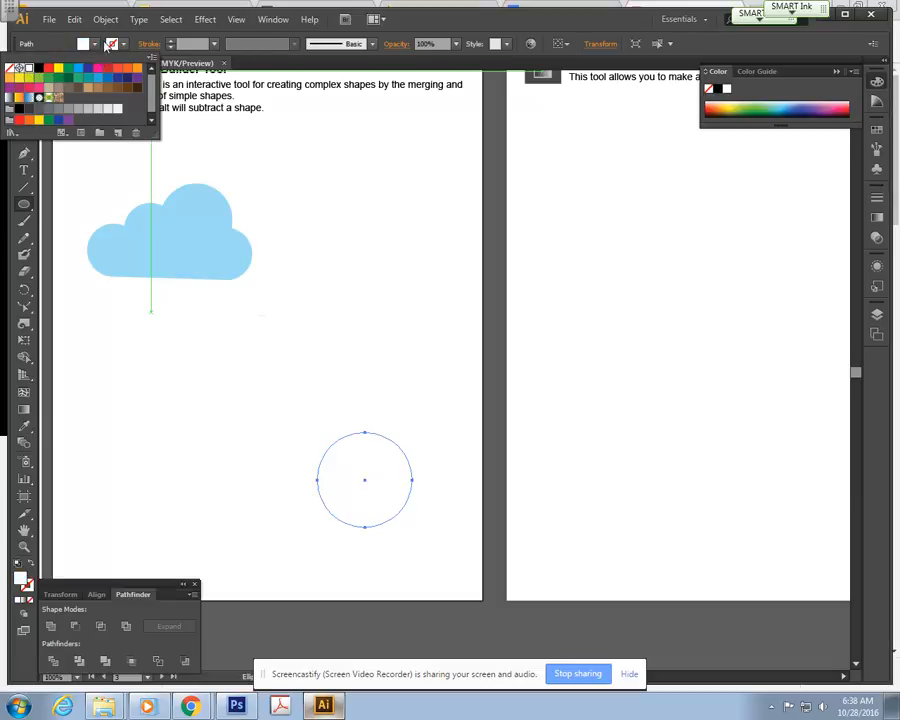
Give the circle a red 3 pt stroke and deselect it.
left_click(124, 45)
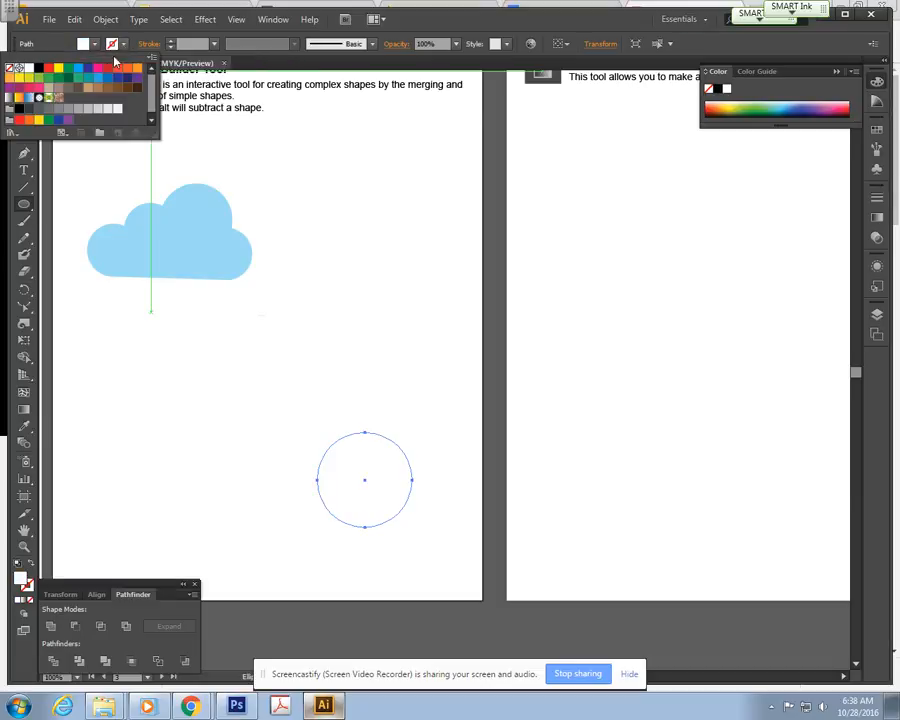
left_click(47, 67)
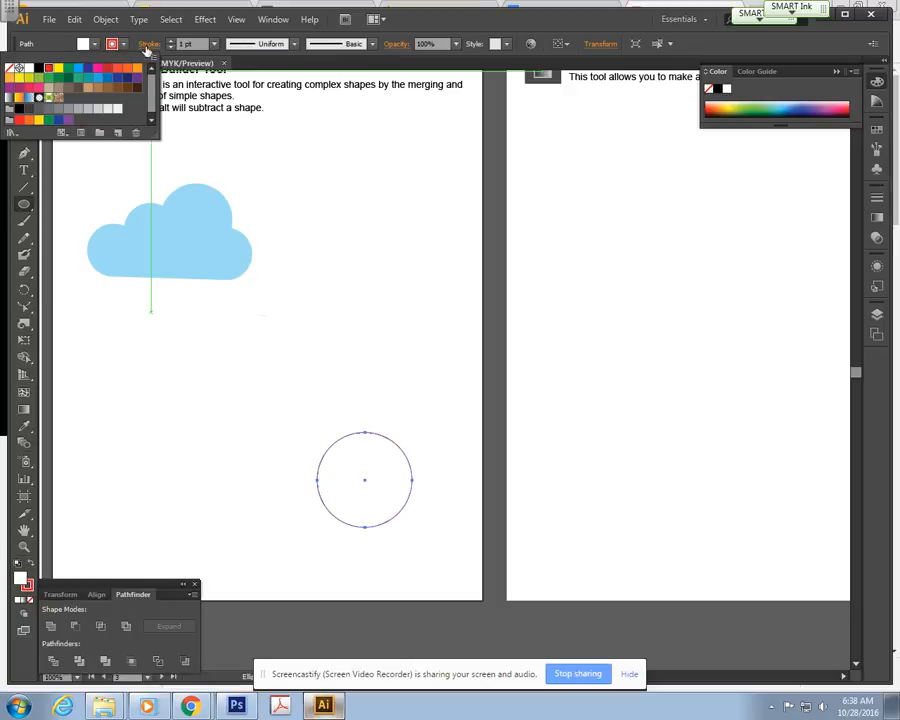
left_click(171, 42)
left_click(171, 42)
left_click(171, 42)
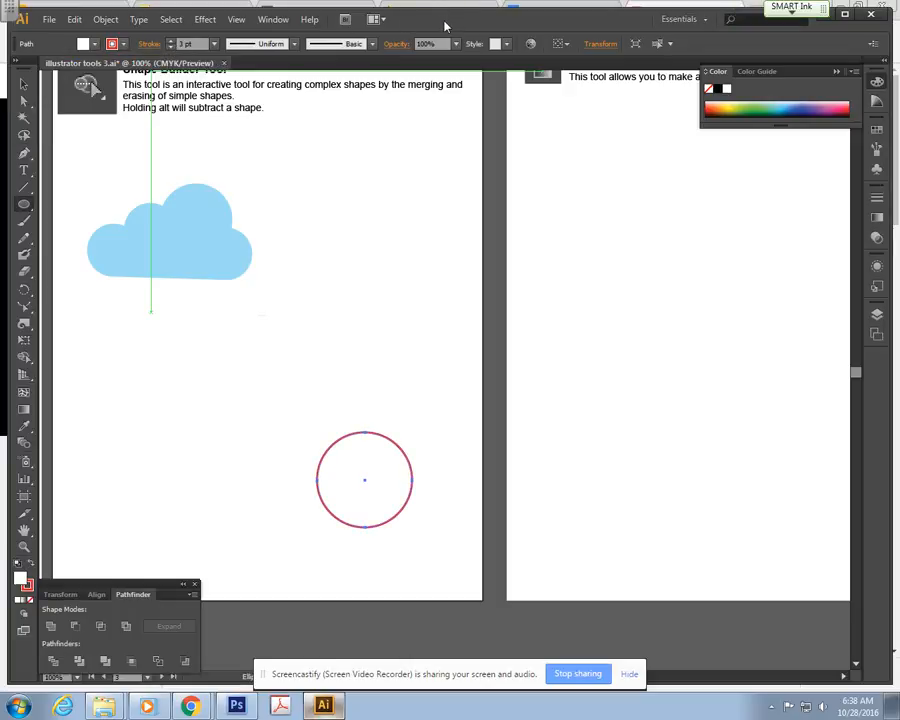
left_click(24, 84)
left_click(407, 403)
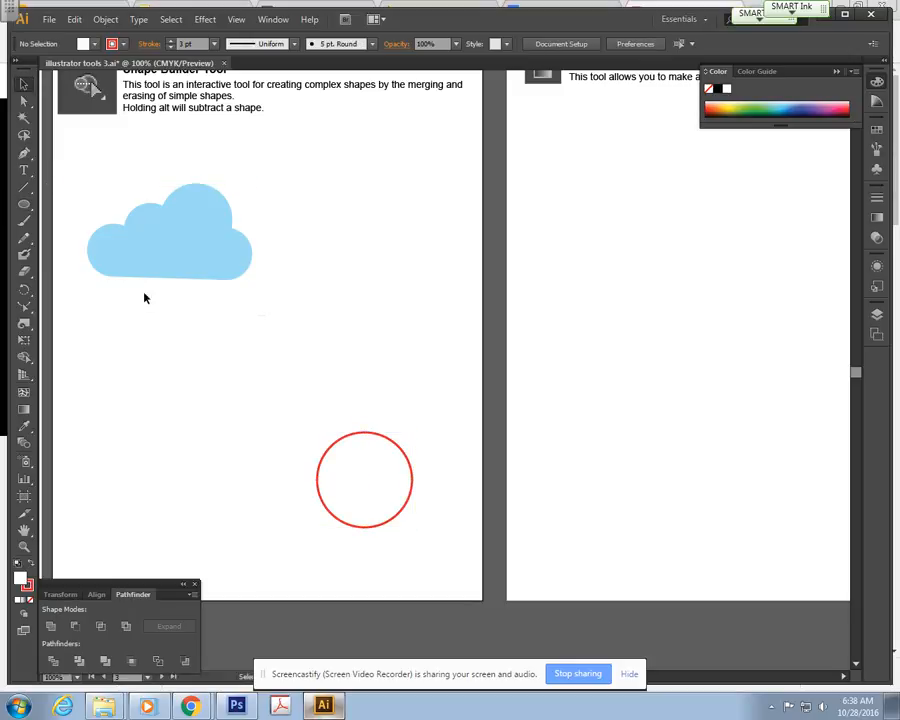
Draw a five-sided polygon about 42 pt wide inside the upper-left part of the circle using the Polygon tool.
left_click(24, 203)
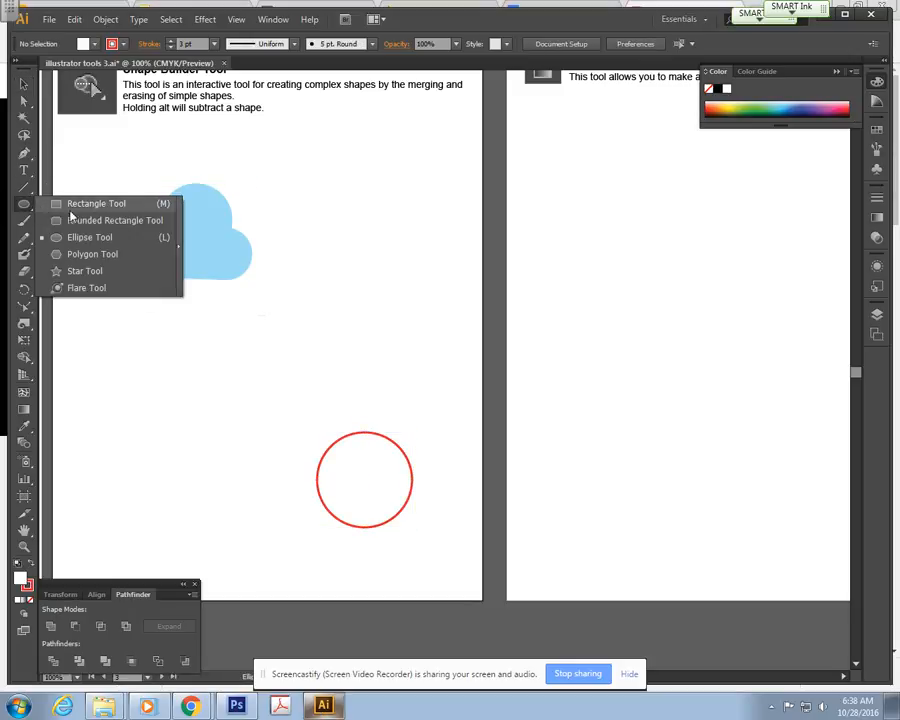
left_click(108, 254)
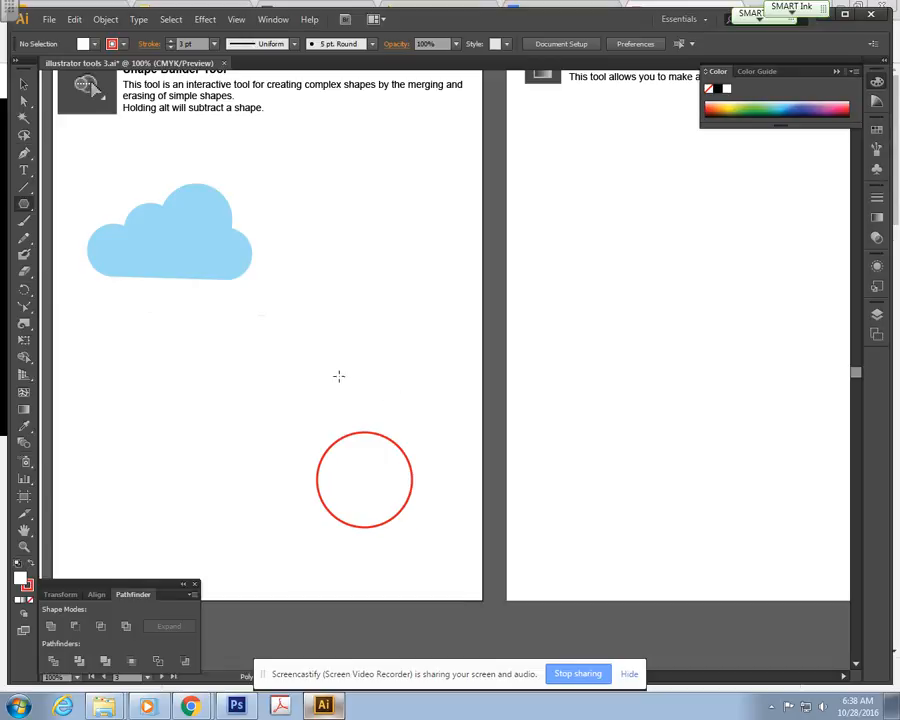
left_click_drag(352, 466, 360, 480)
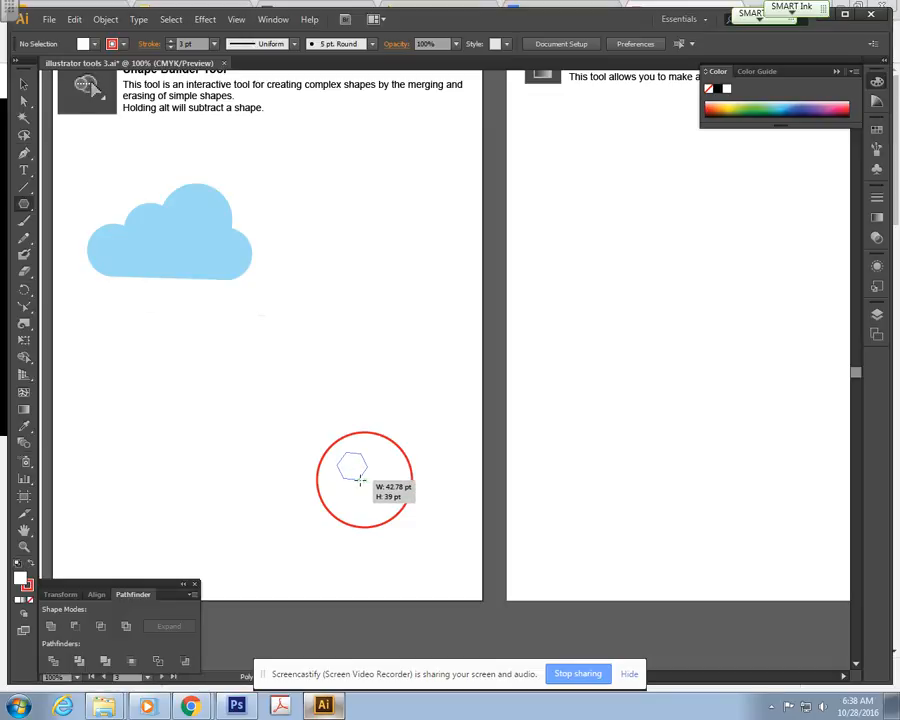
key("Down")
left_click_drag(360, 480, 360, 480)
key("Down")
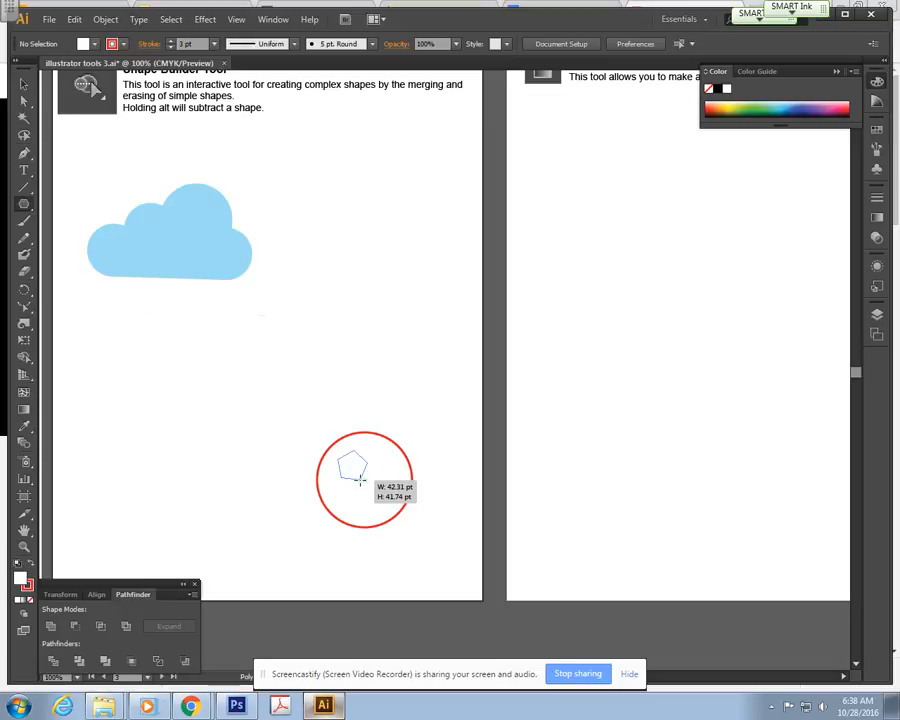
left_click_drag(360, 478, 361, 480)
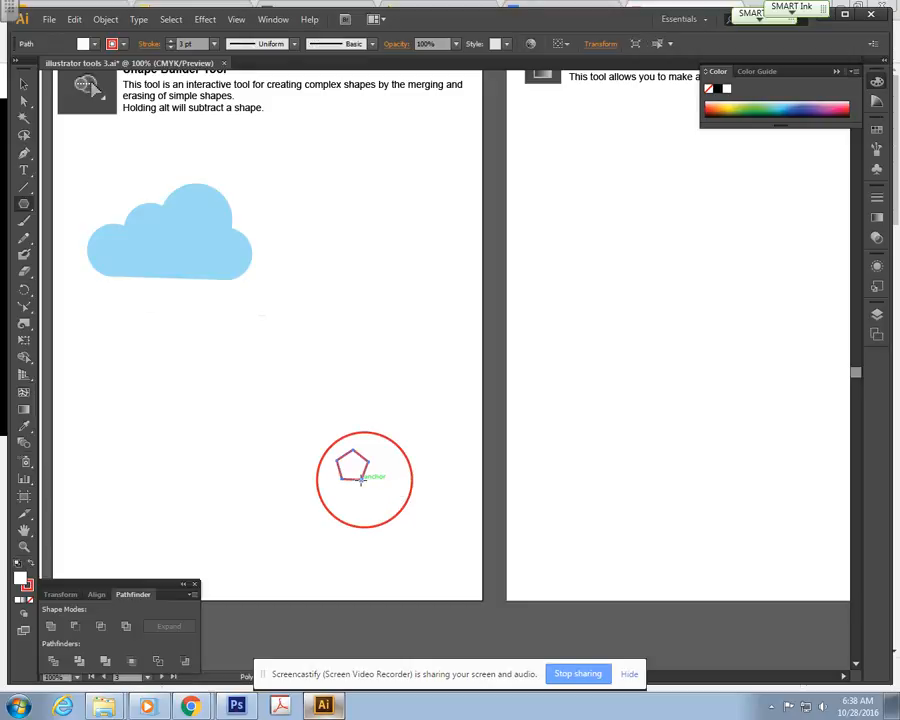
Fill the pentagon with the same red as its stroke.
left_click(124, 44)
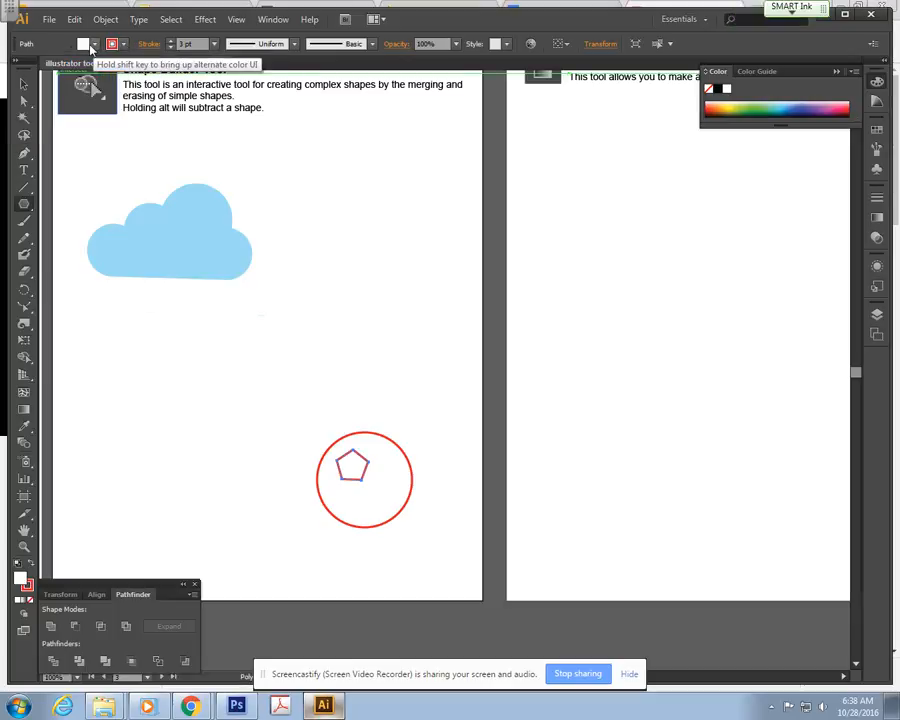
left_click(48, 70)
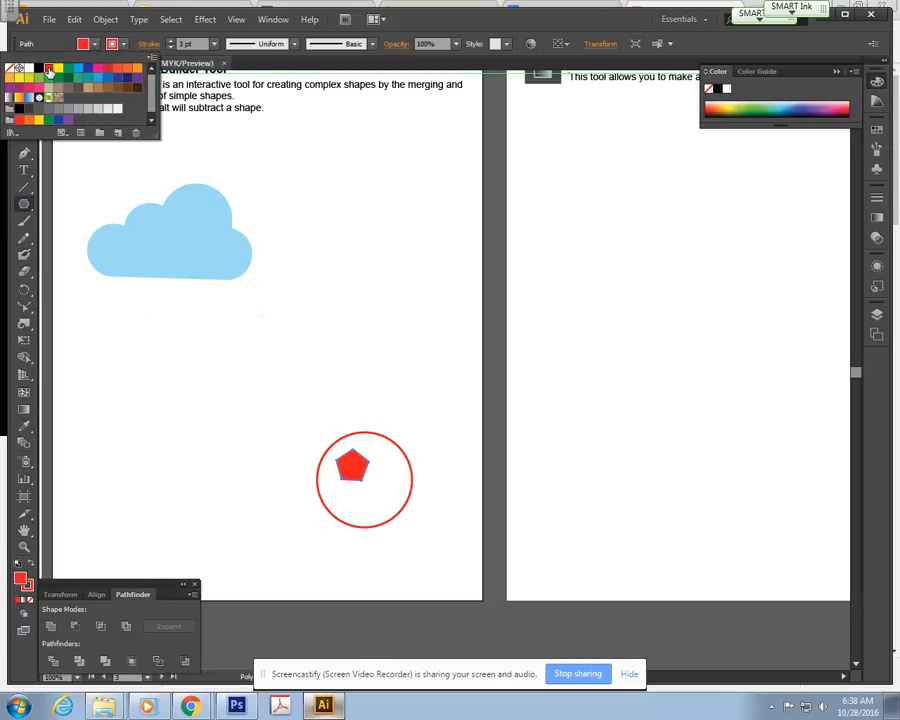
left_click(408, 22)
Move the red pentagon to the centre of the circle.
left_click(24, 84)
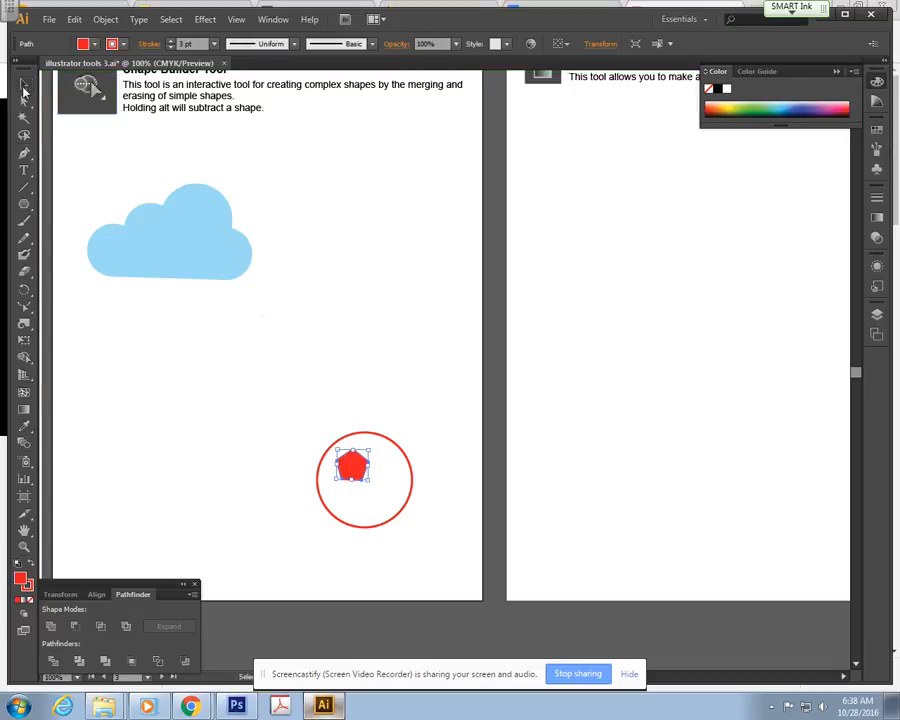
left_click_drag(350, 465, 375, 486)
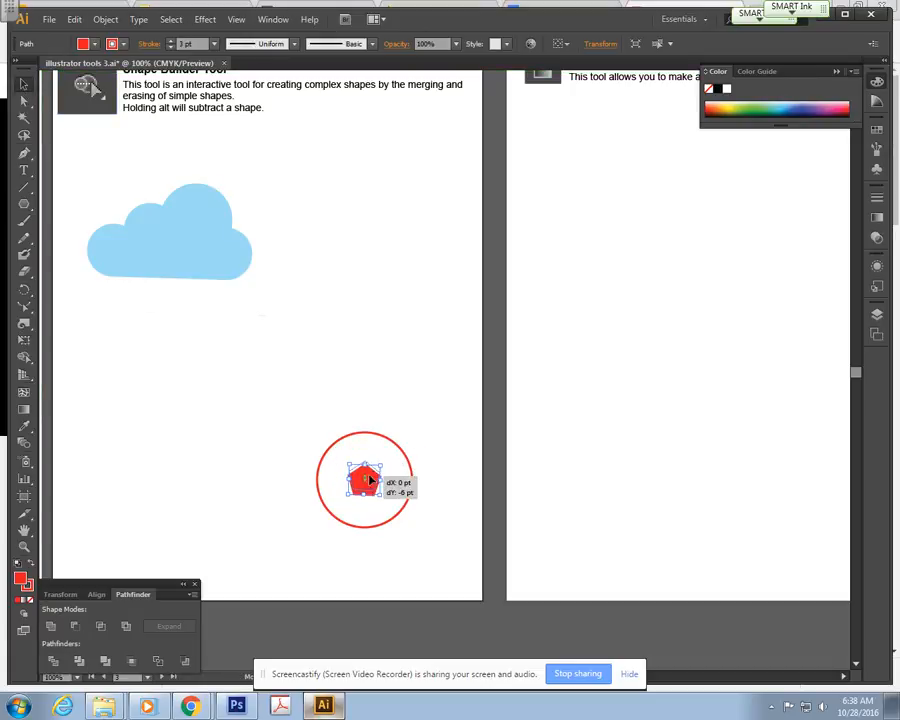
mouse_move(368, 478)
left_mouse_down()
mouse_move(315, 468)
mouse_move(322, 472)
mouse_move(342, 412)
mouse_move(414, 458)
mouse_move(420, 478)
mouse_move(417, 489)
mouse_move(418, 476)
mouse_move(416, 488)
mouse_move(371, 487)
mouse_move(384, 481)
mouse_move(368, 483)
mouse_move(372, 470)
mouse_move(360, 479)
mouse_move(370, 481)
left_mouse_up()
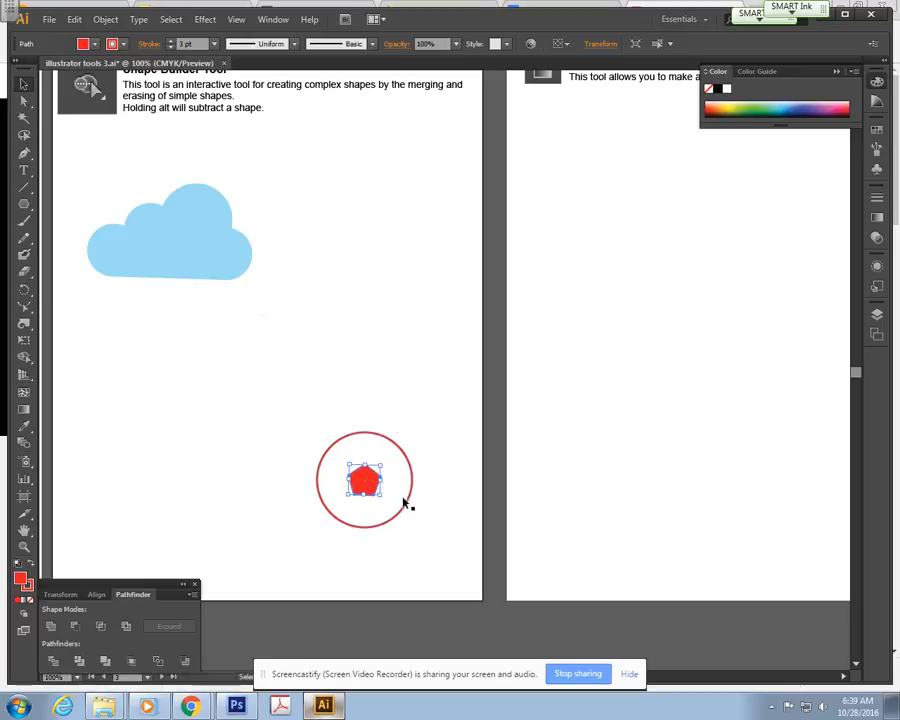
Duplicate the central pentagon four times, placing the copies across the circle's upper-left, upper-right, lower-left and lower-right edges.
left_click(421, 463)
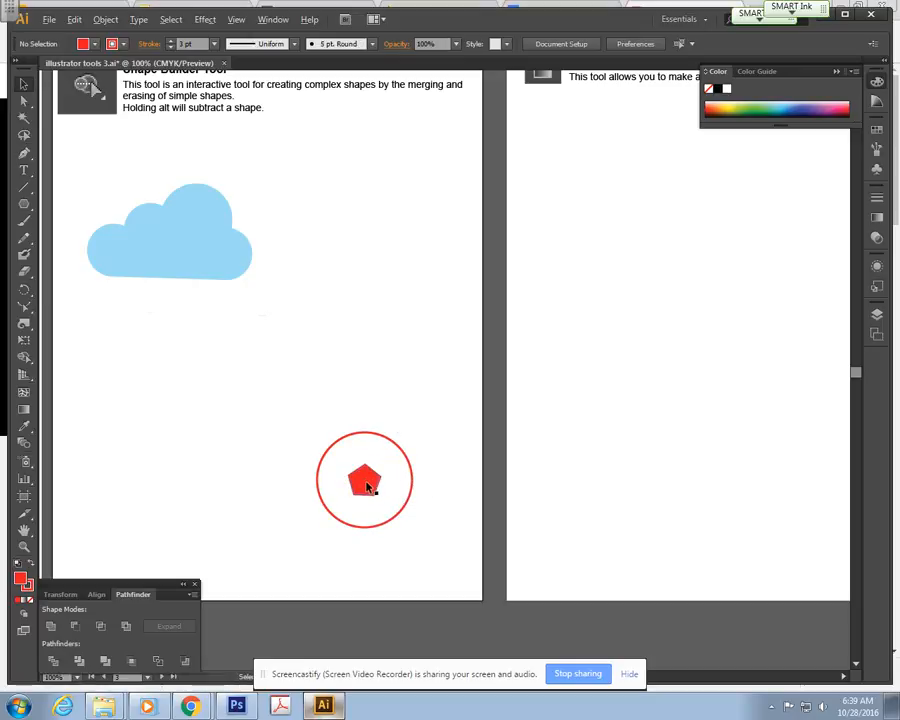
left_click_drag(367, 485, 333, 512)
left_click(402, 388)
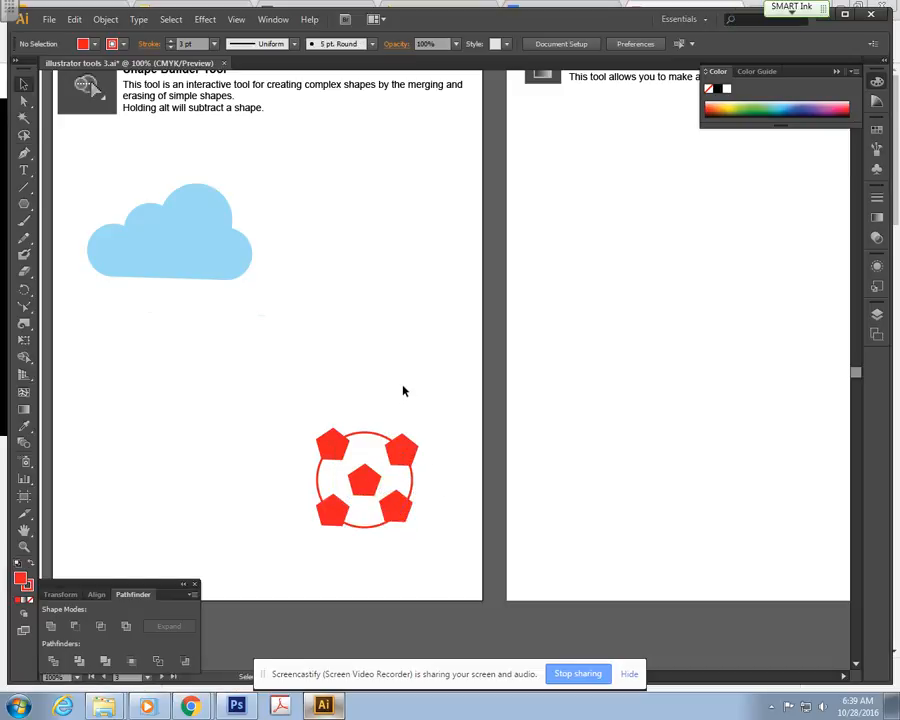
Rotate the upper-left pentagon counterclockwise and shift it outward so it straddles the circle's edge.
left_click(350, 432)
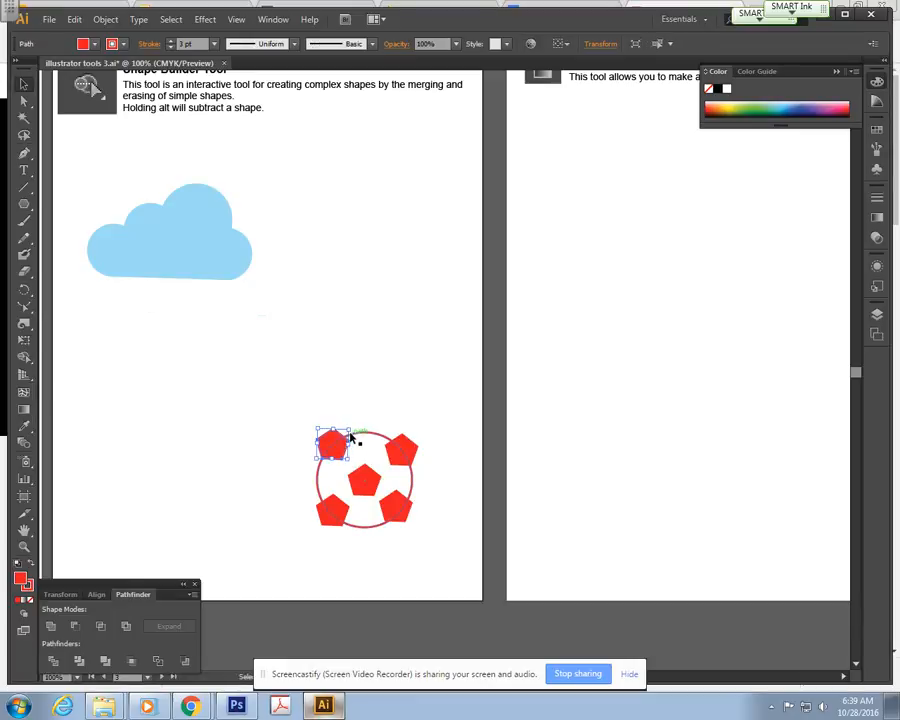
left_click_drag(353, 424, 352, 417)
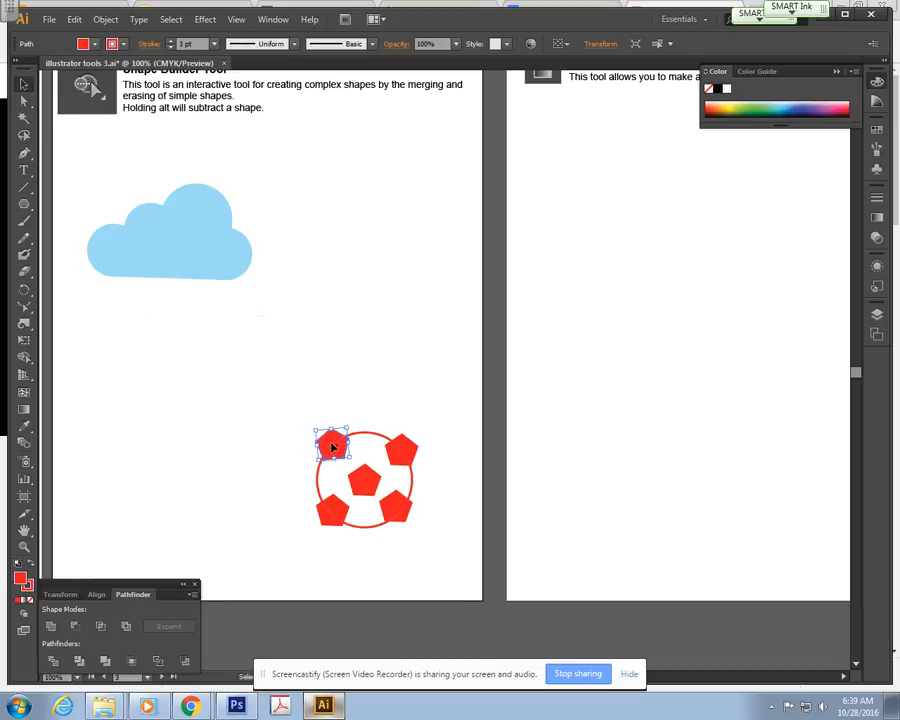
mouse_move(334, 443)
left_mouse_down()
mouse_move(325, 450)
mouse_move(342, 438)
mouse_move(341, 425)
left_mouse_up()
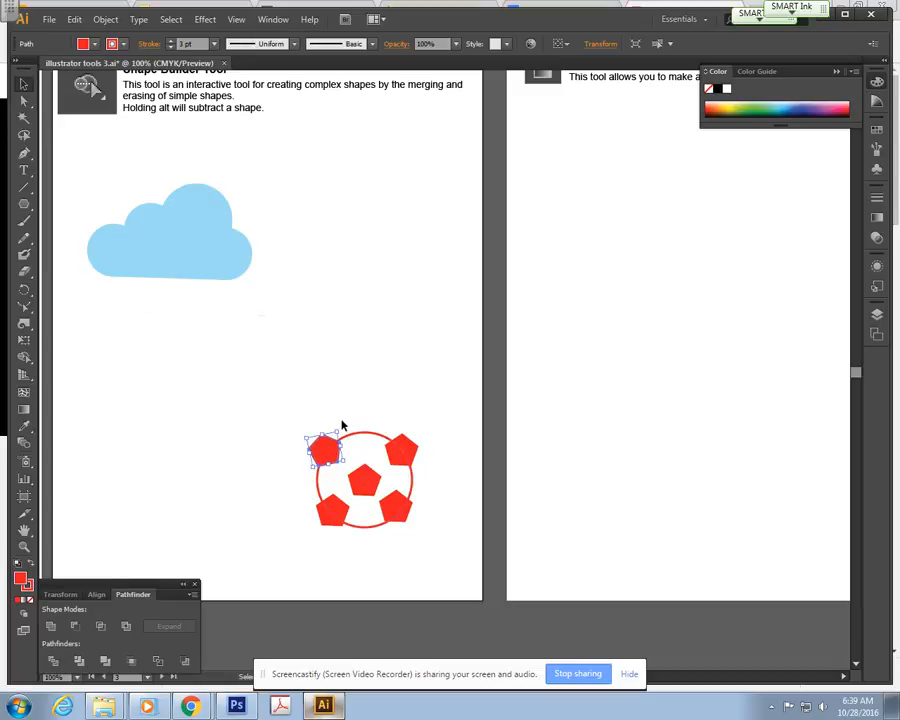
left_click(355, 428)
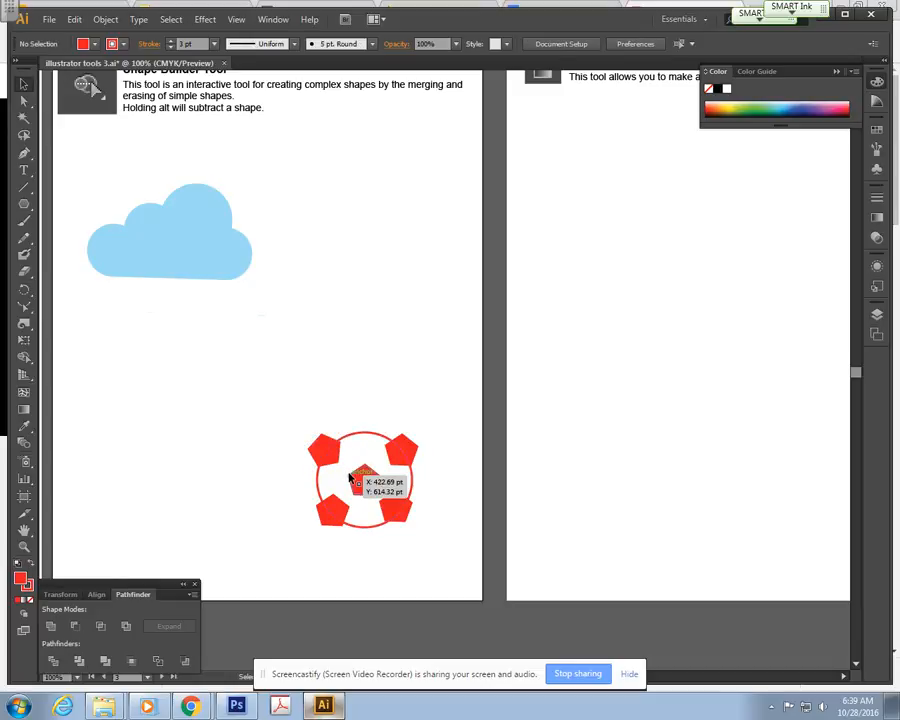
mouse_move(330, 451)
left_mouse_down()
mouse_move(326, 457)
mouse_move(337, 431)
left_mouse_up()
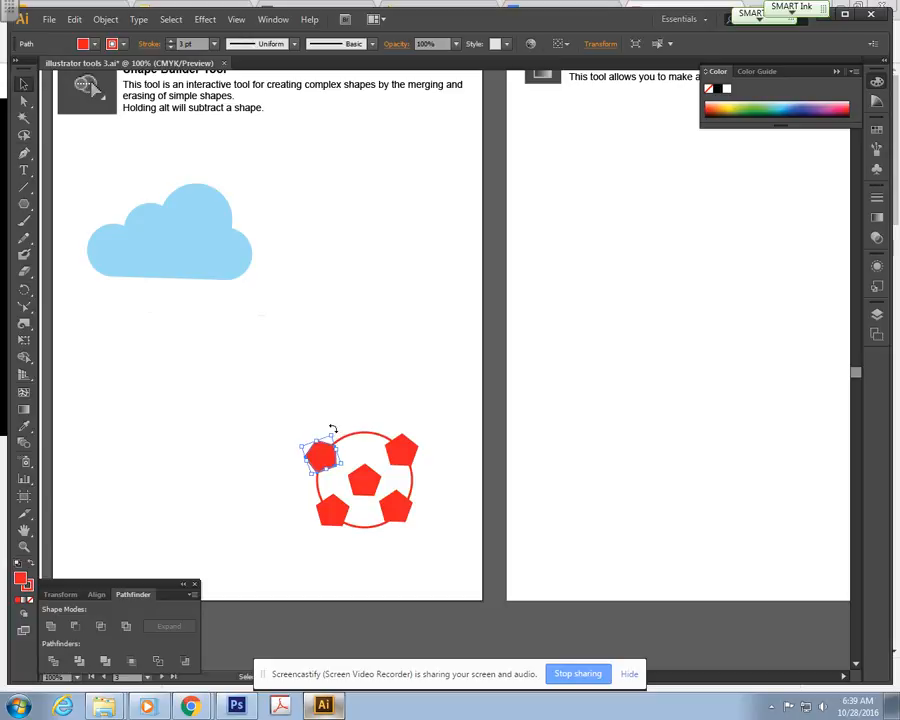
Move the upper-right pentagon to the top of the circle and rotate it so one corner points at the centre.
left_click(406, 451)
left_click_drag(408, 451, 375, 436)
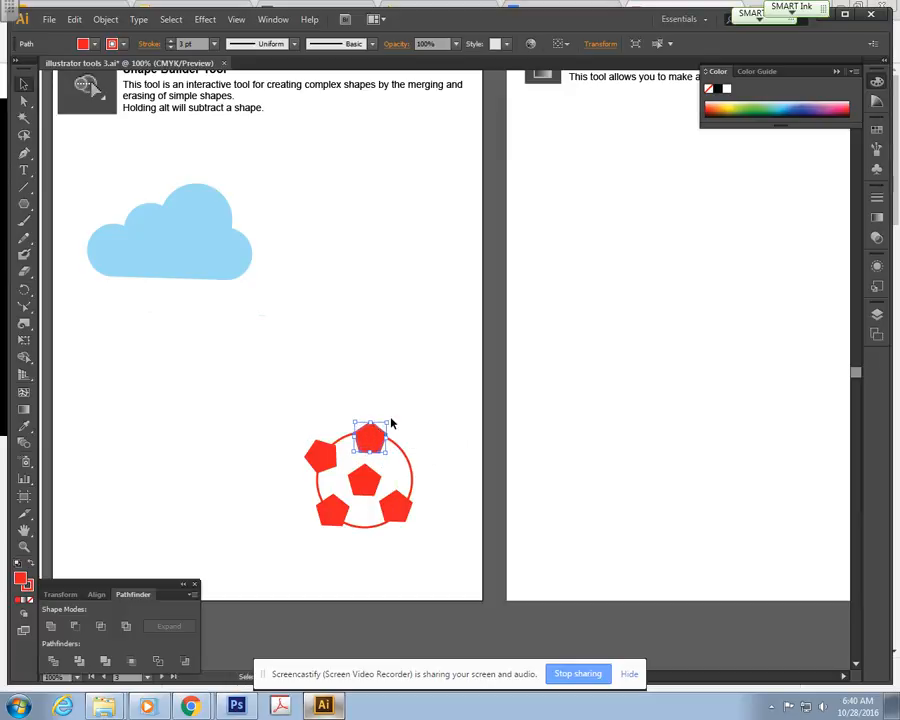
left_click_drag(393, 417, 366, 424)
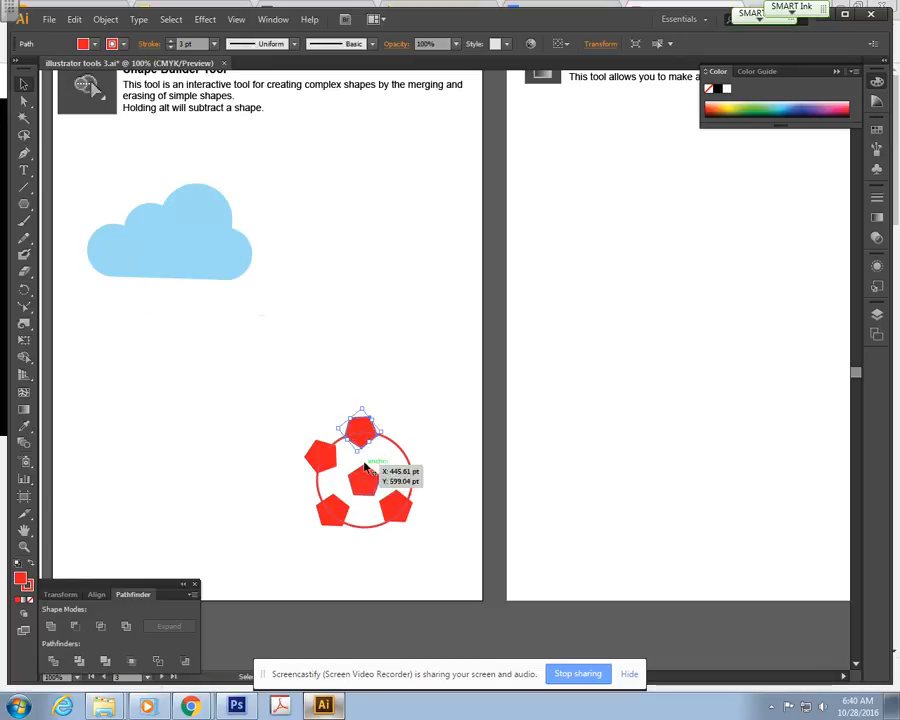
left_click_drag(367, 436, 362, 426)
left_click(382, 396)
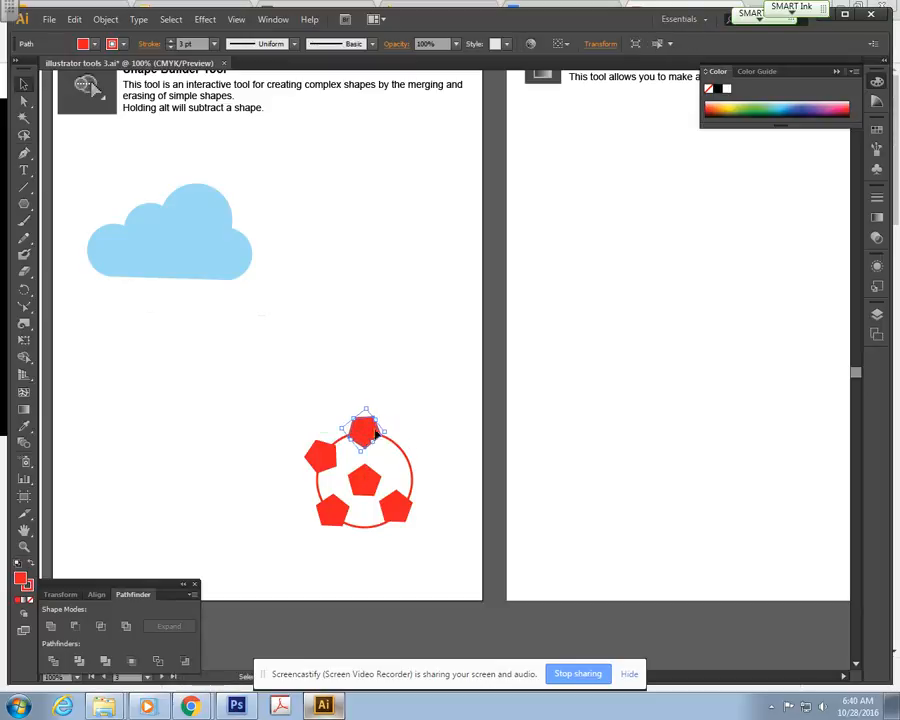
Move the lower-right pentagon up to the circle's upper-right edge and rotate it so it straddles the outline.
left_click(419, 430)
left_click_drag(398, 510, 407, 460)
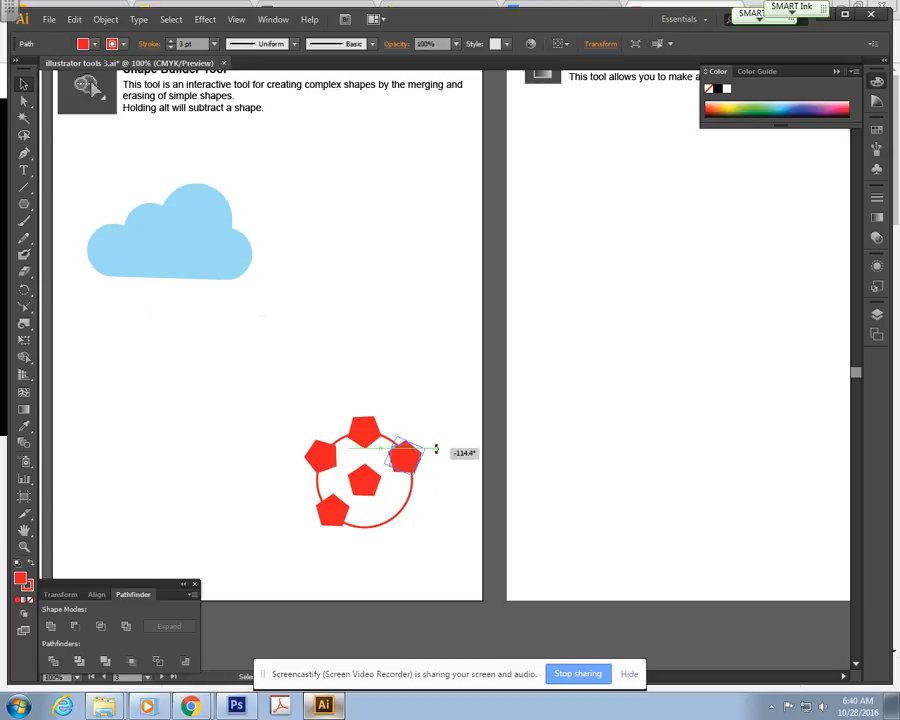
left_click_drag(408, 456, 418, 461)
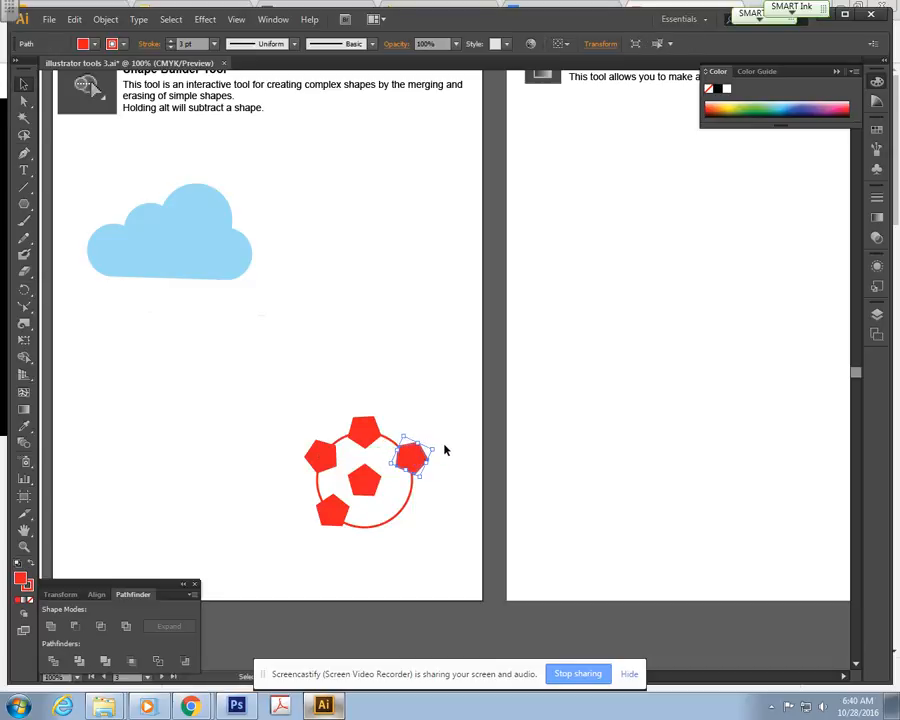
left_click_drag(438, 447, 443, 456)
left_click(440, 454)
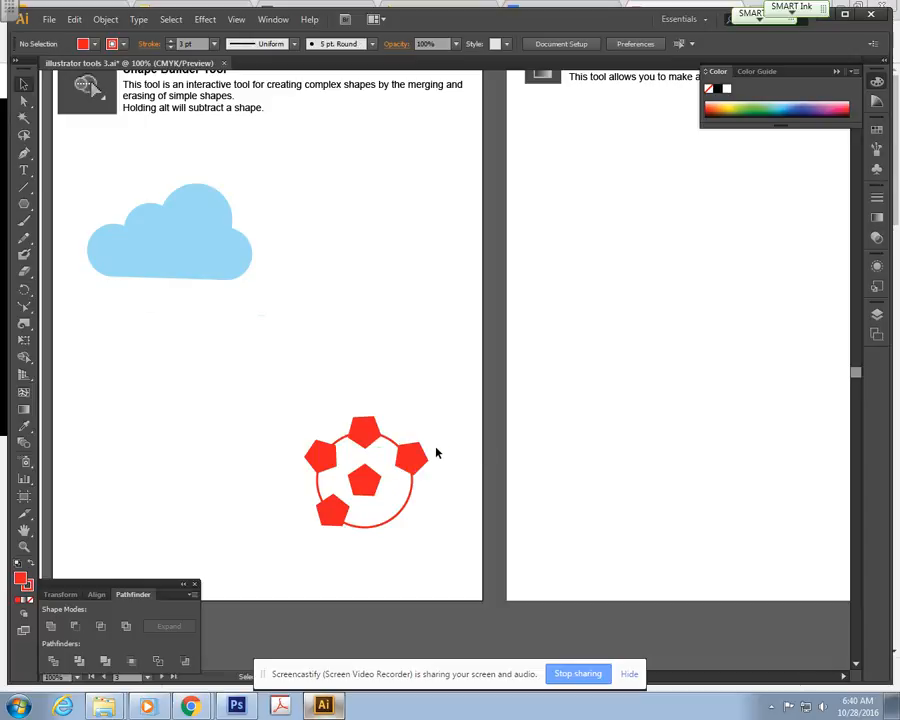
left_click_drag(418, 458, 444, 456)
left_click(428, 502)
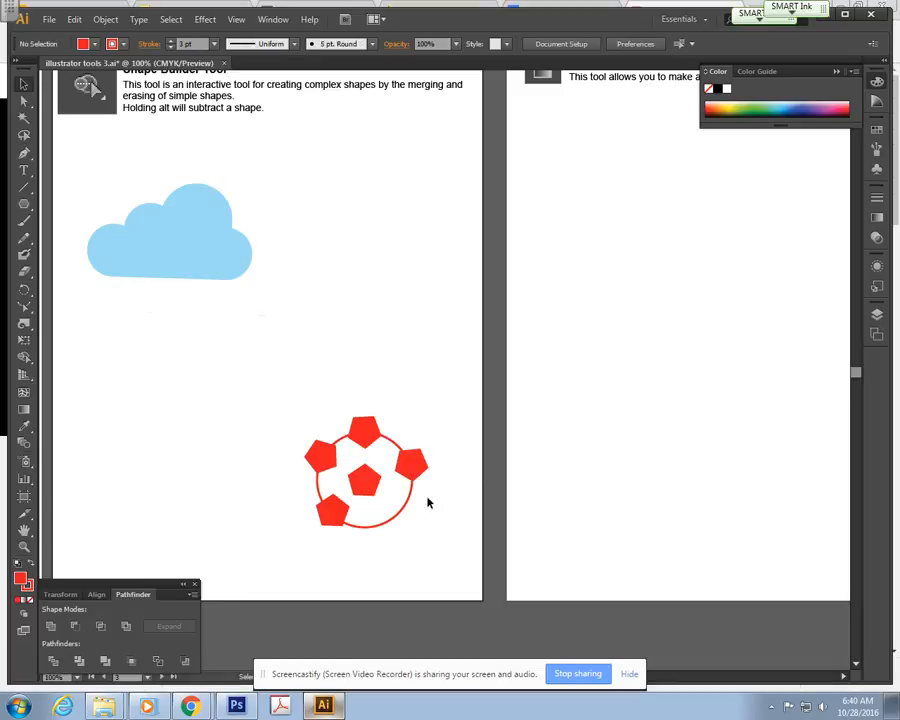
Rotate the lower-left pentagon, place it across the circle's edge, and add a matching copy on the lower-right edge.
left_click(332, 510)
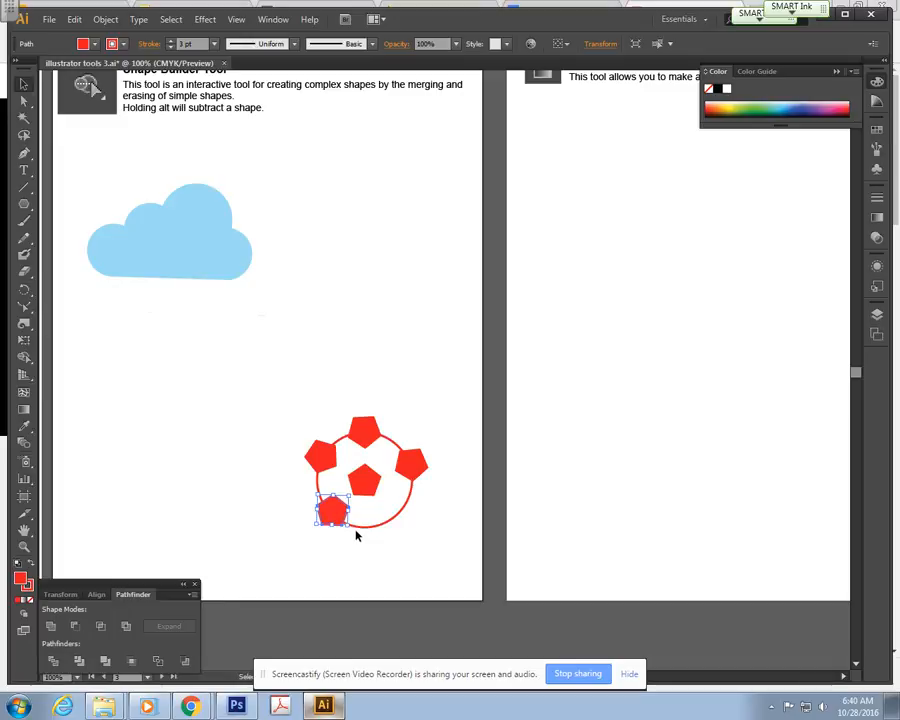
left_click_drag(352, 531, 330, 519)
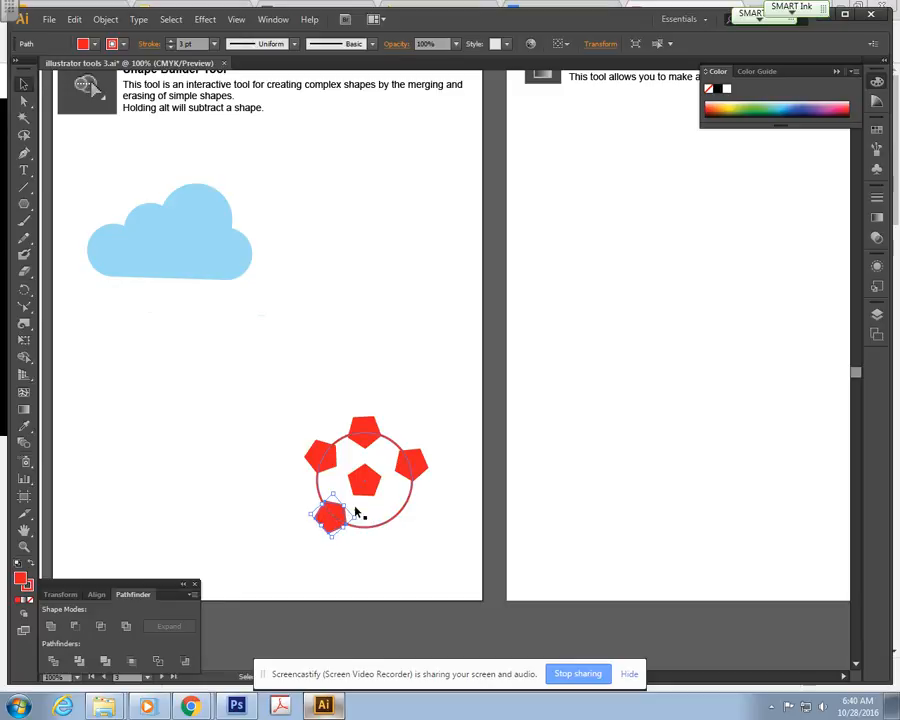
left_click(397, 537)
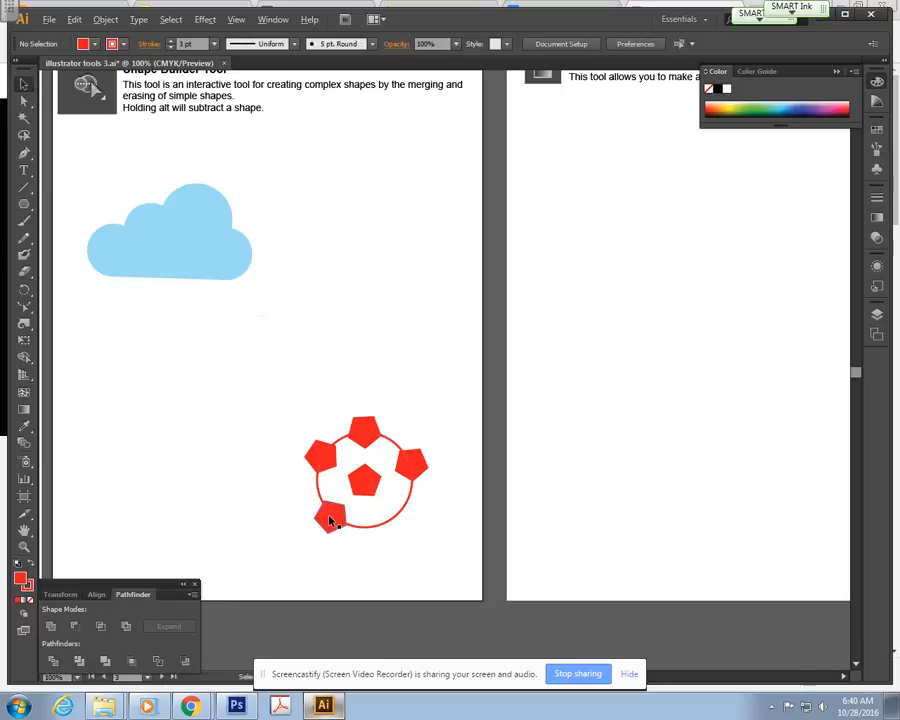
left_click_drag(325, 518, 404, 518)
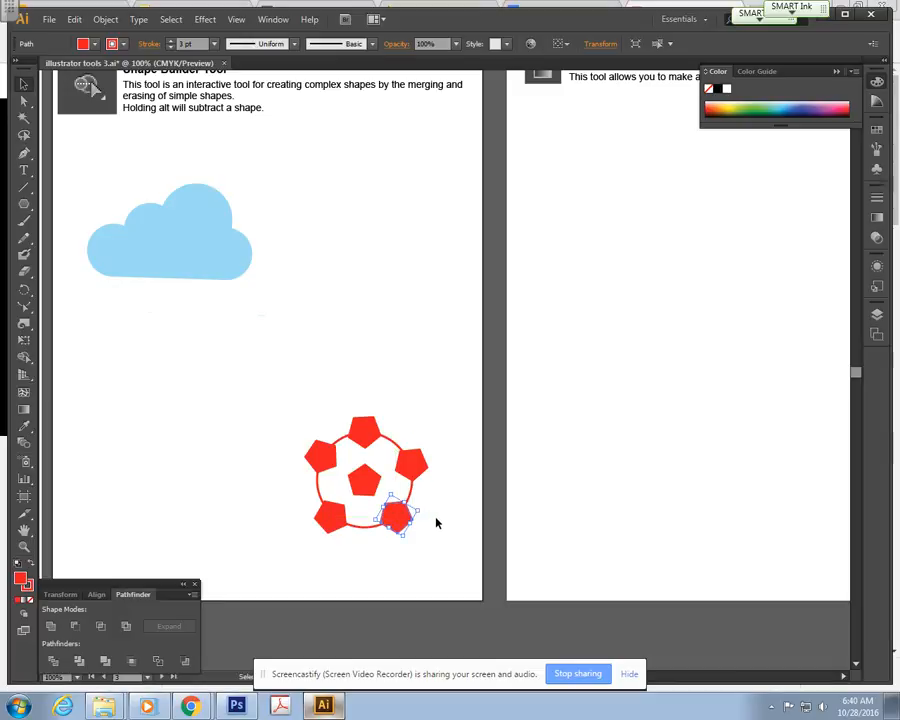
left_click(478, 476)
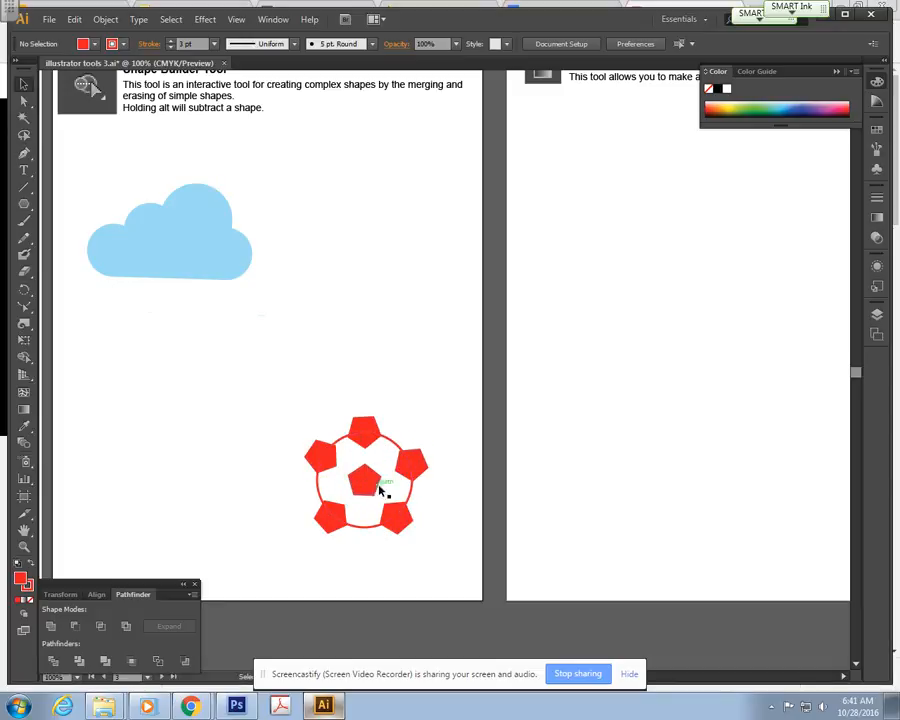
Select the circle and all pentagons, and subtract the pentagon parts outside the circle with the Shape Builder tool to form a soccer ball.
left_click_drag(250, 379, 446, 570)
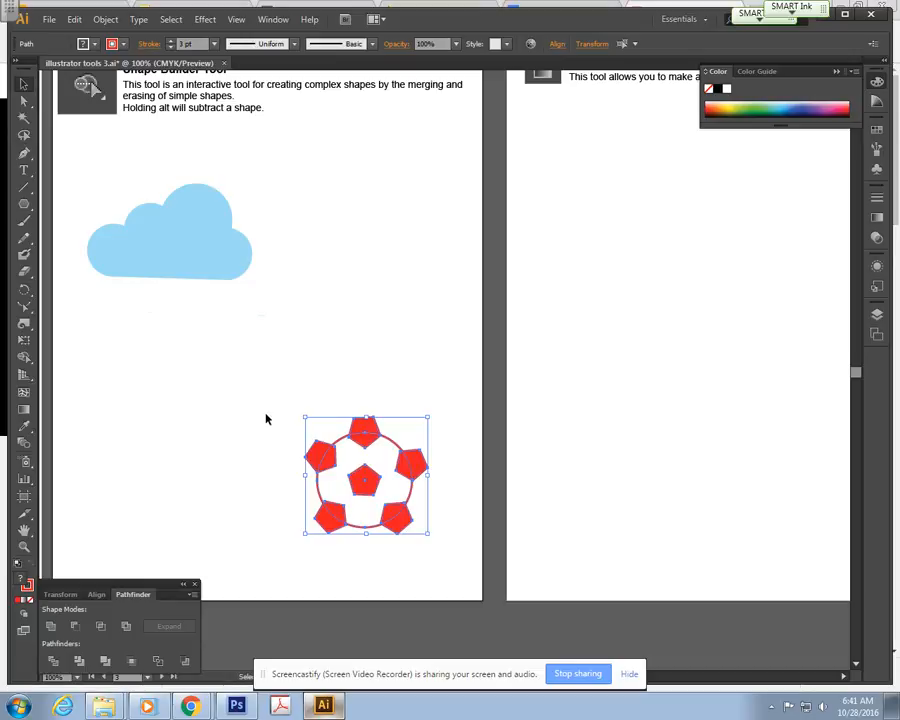
left_click(25, 359)
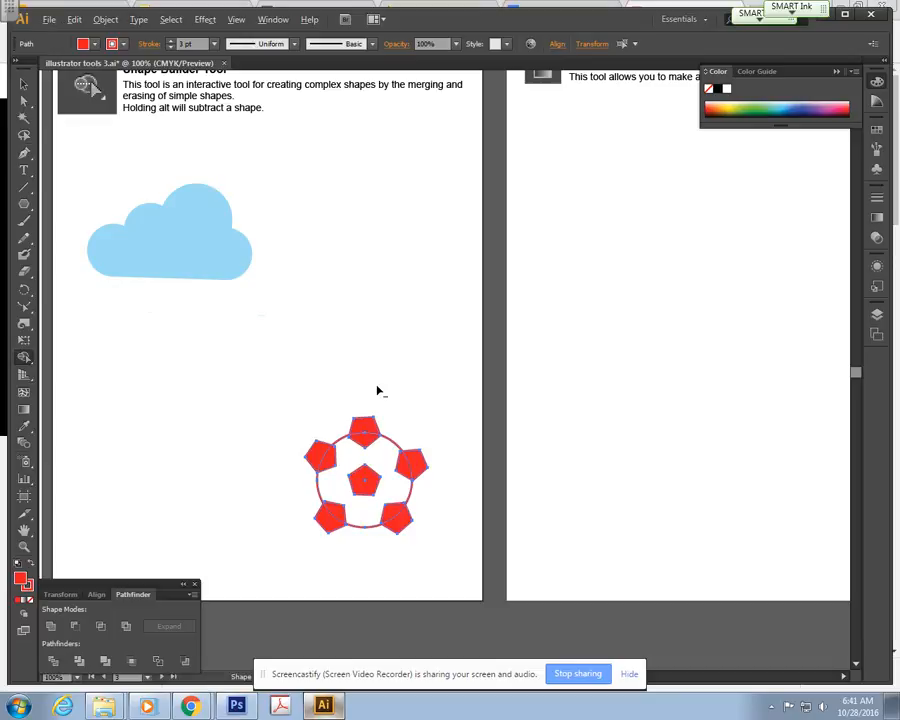
left_click(369, 427, "alt")
left_click(416, 468, "alt")
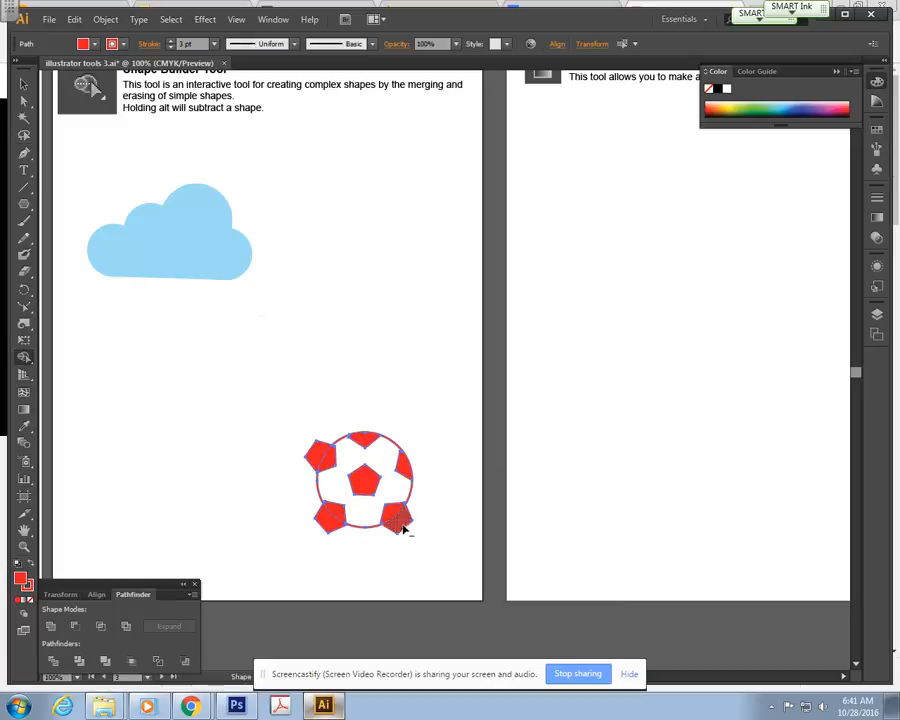
left_click(405, 525, "alt")
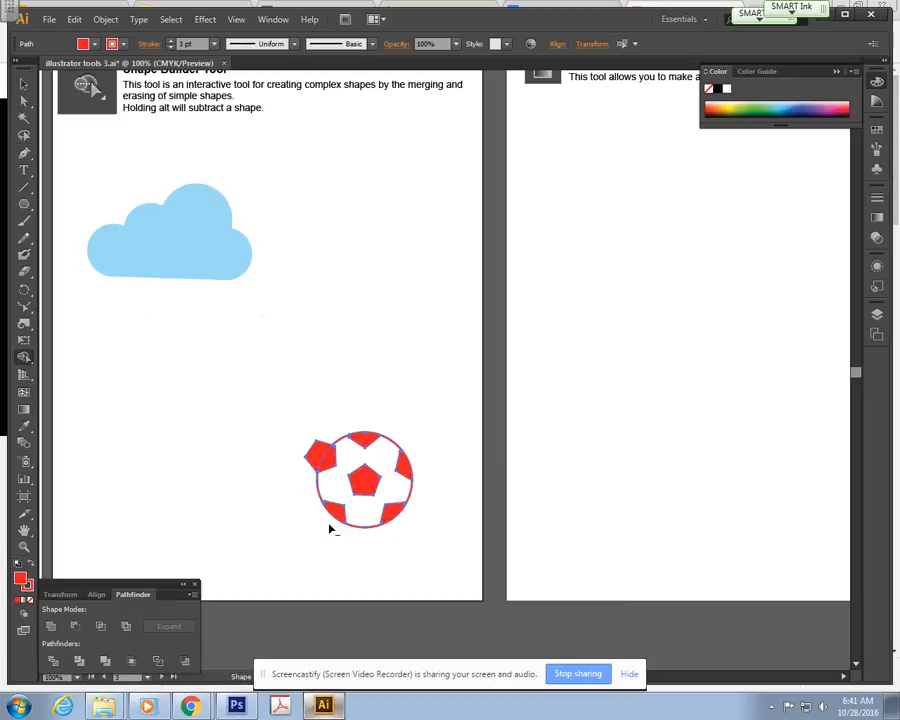
left_click(316, 454, "alt")
left_click(24, 84)
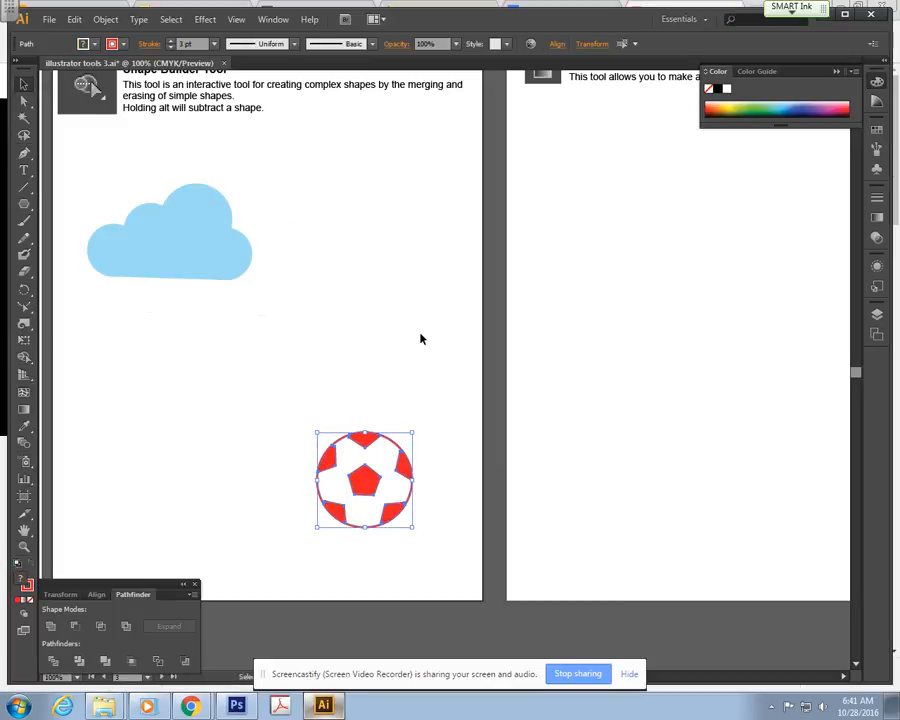
left_click(422, 339)
Open the Save As dialog for the document.
key("ctrl+minus")
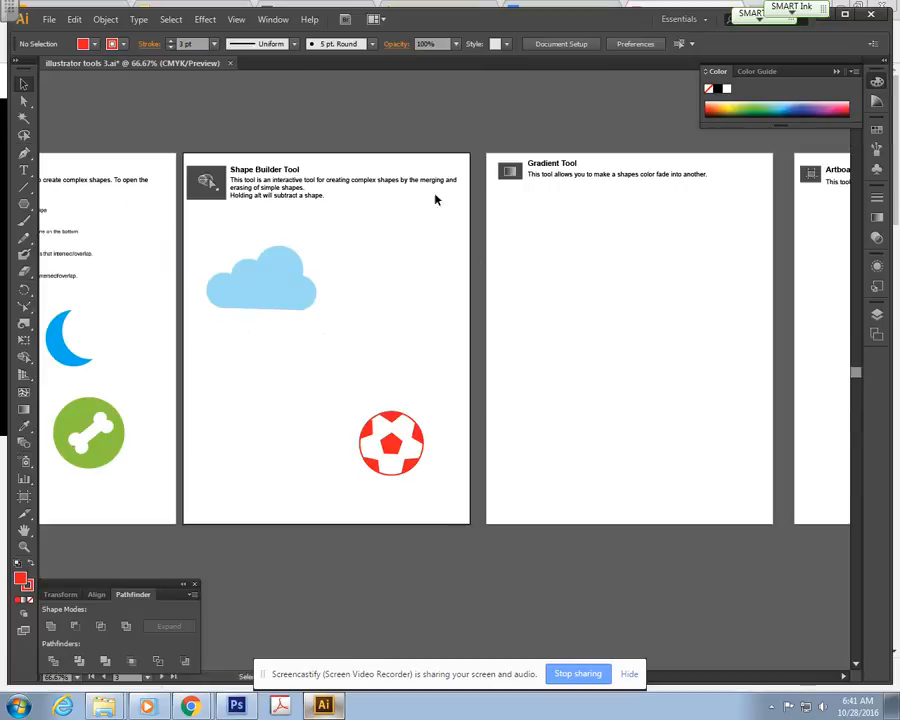
left_click(60, 19)
left_click(85, 148)
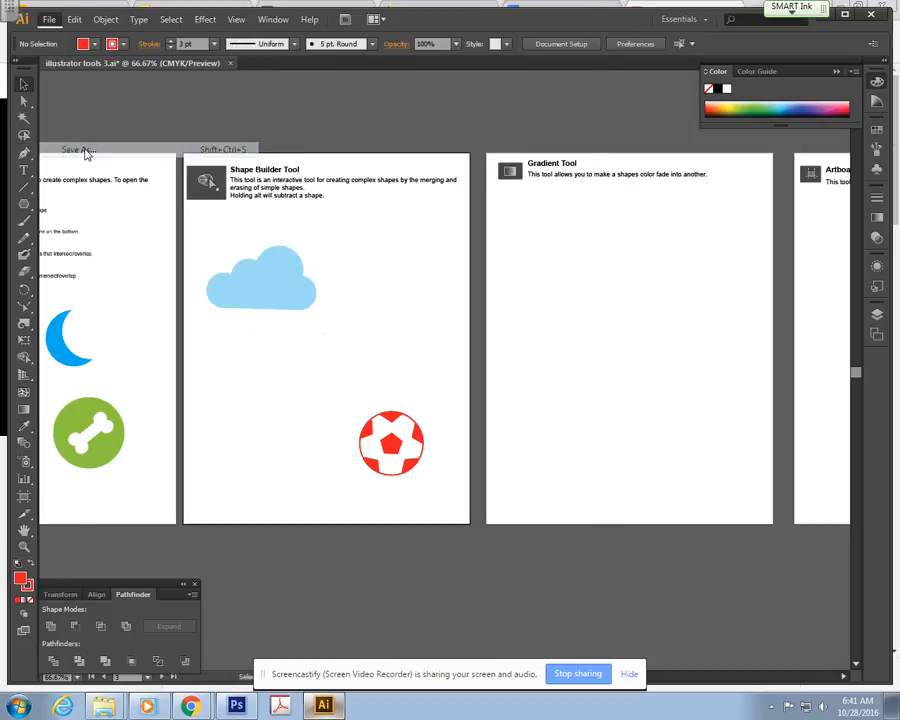